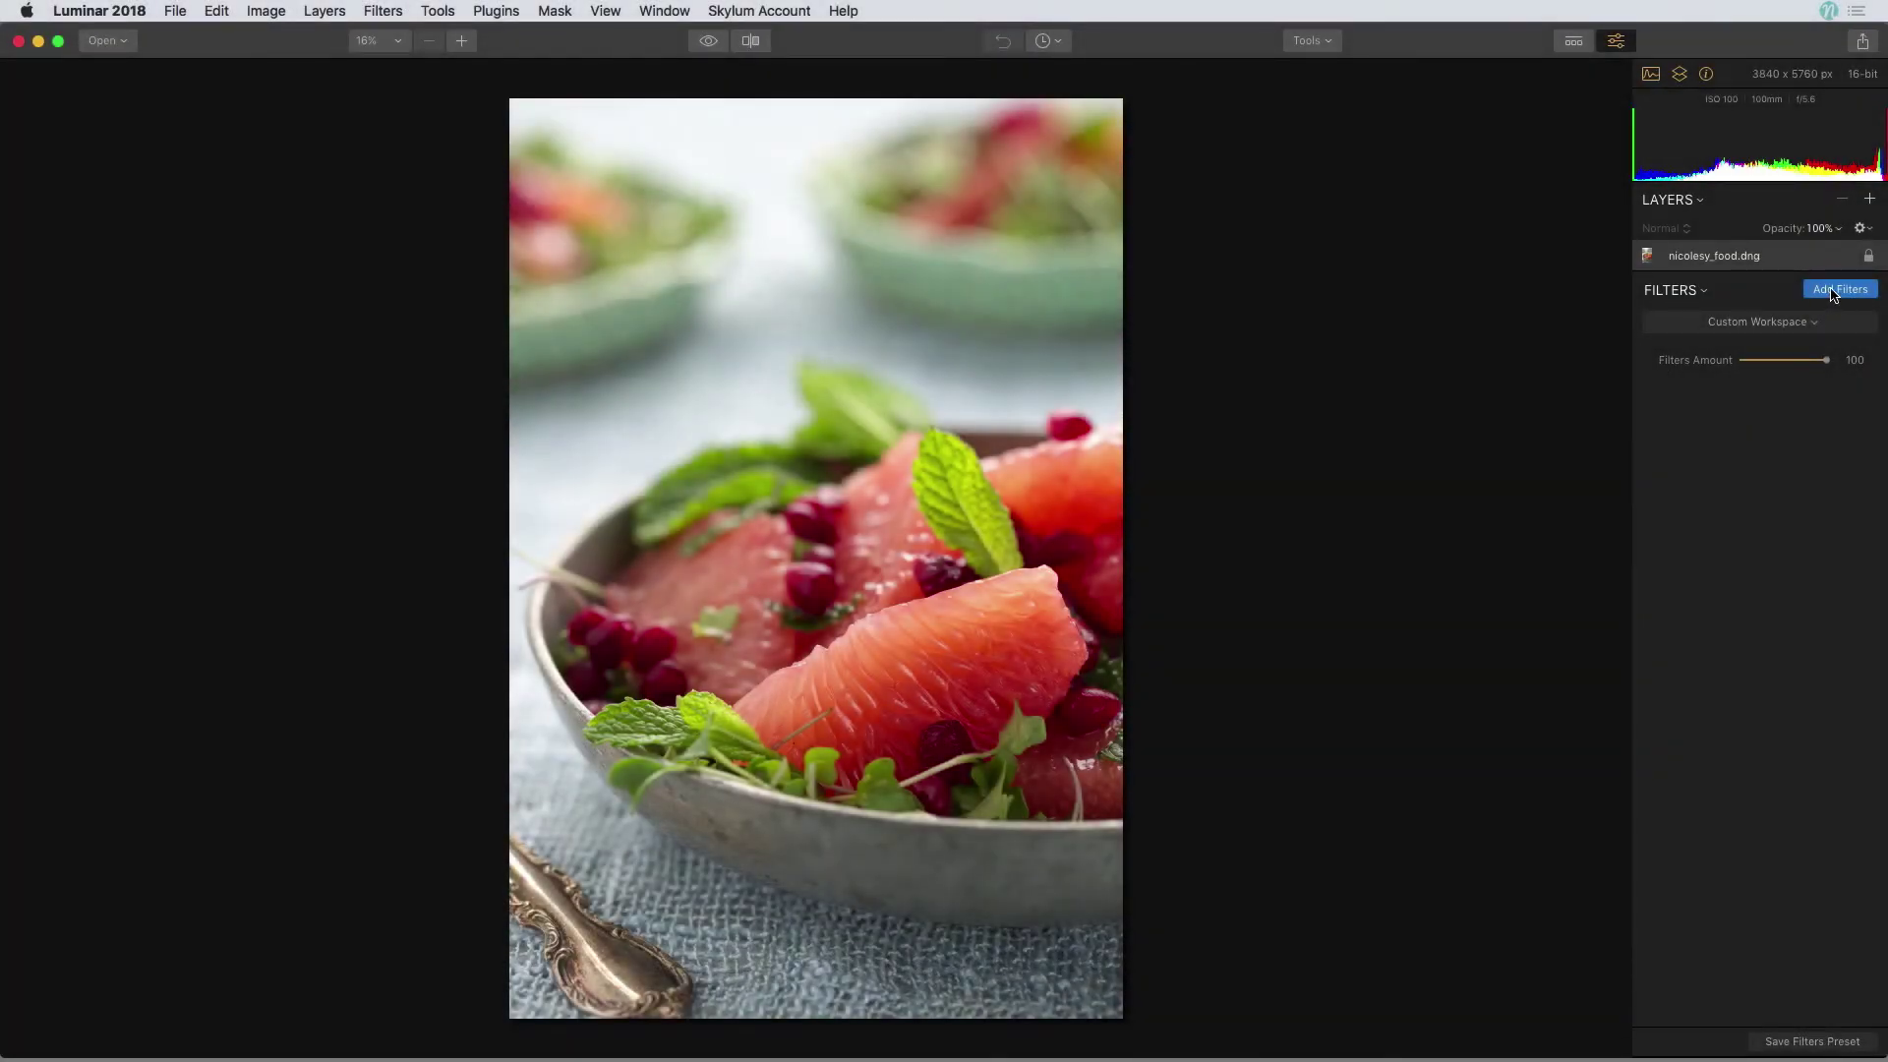
# Add an Accent - AI Filter to the food photo and raise its Boost to 19
pyautogui.click(1835, 294)
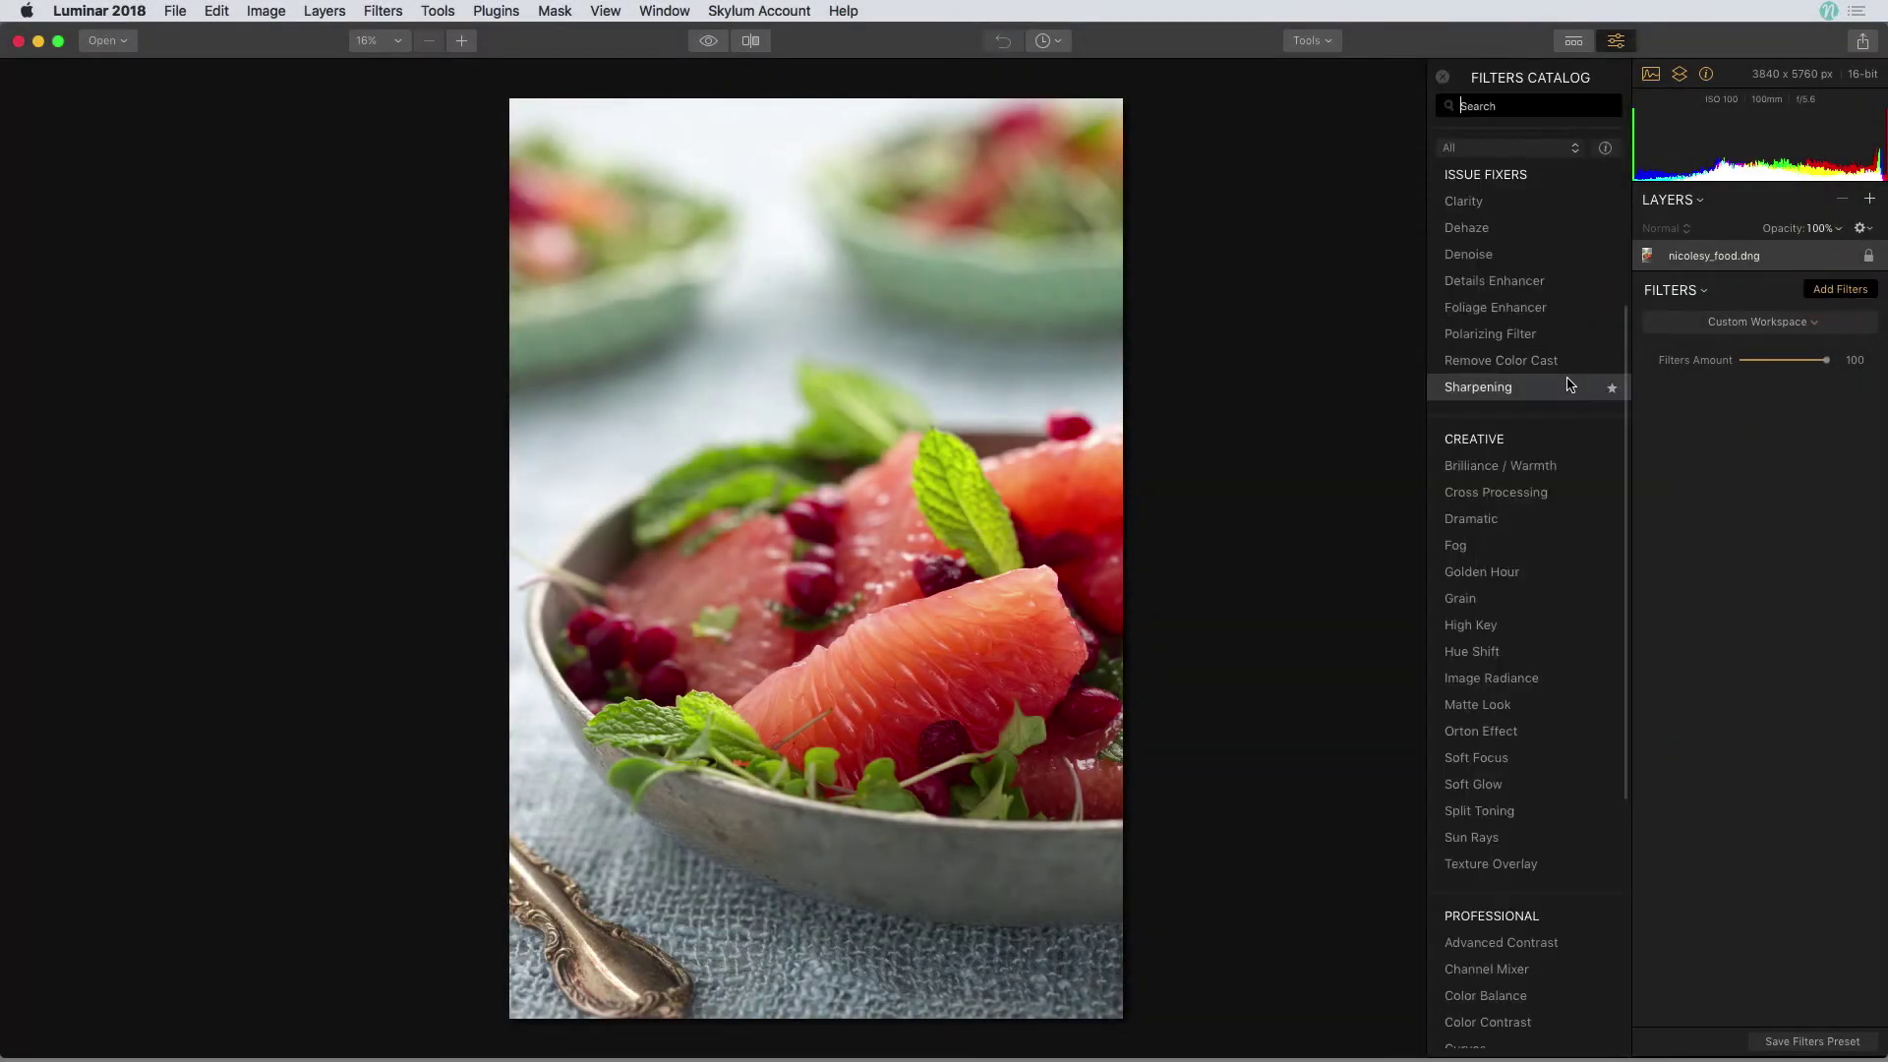
pyautogui.scroll(5, 1571, 383)
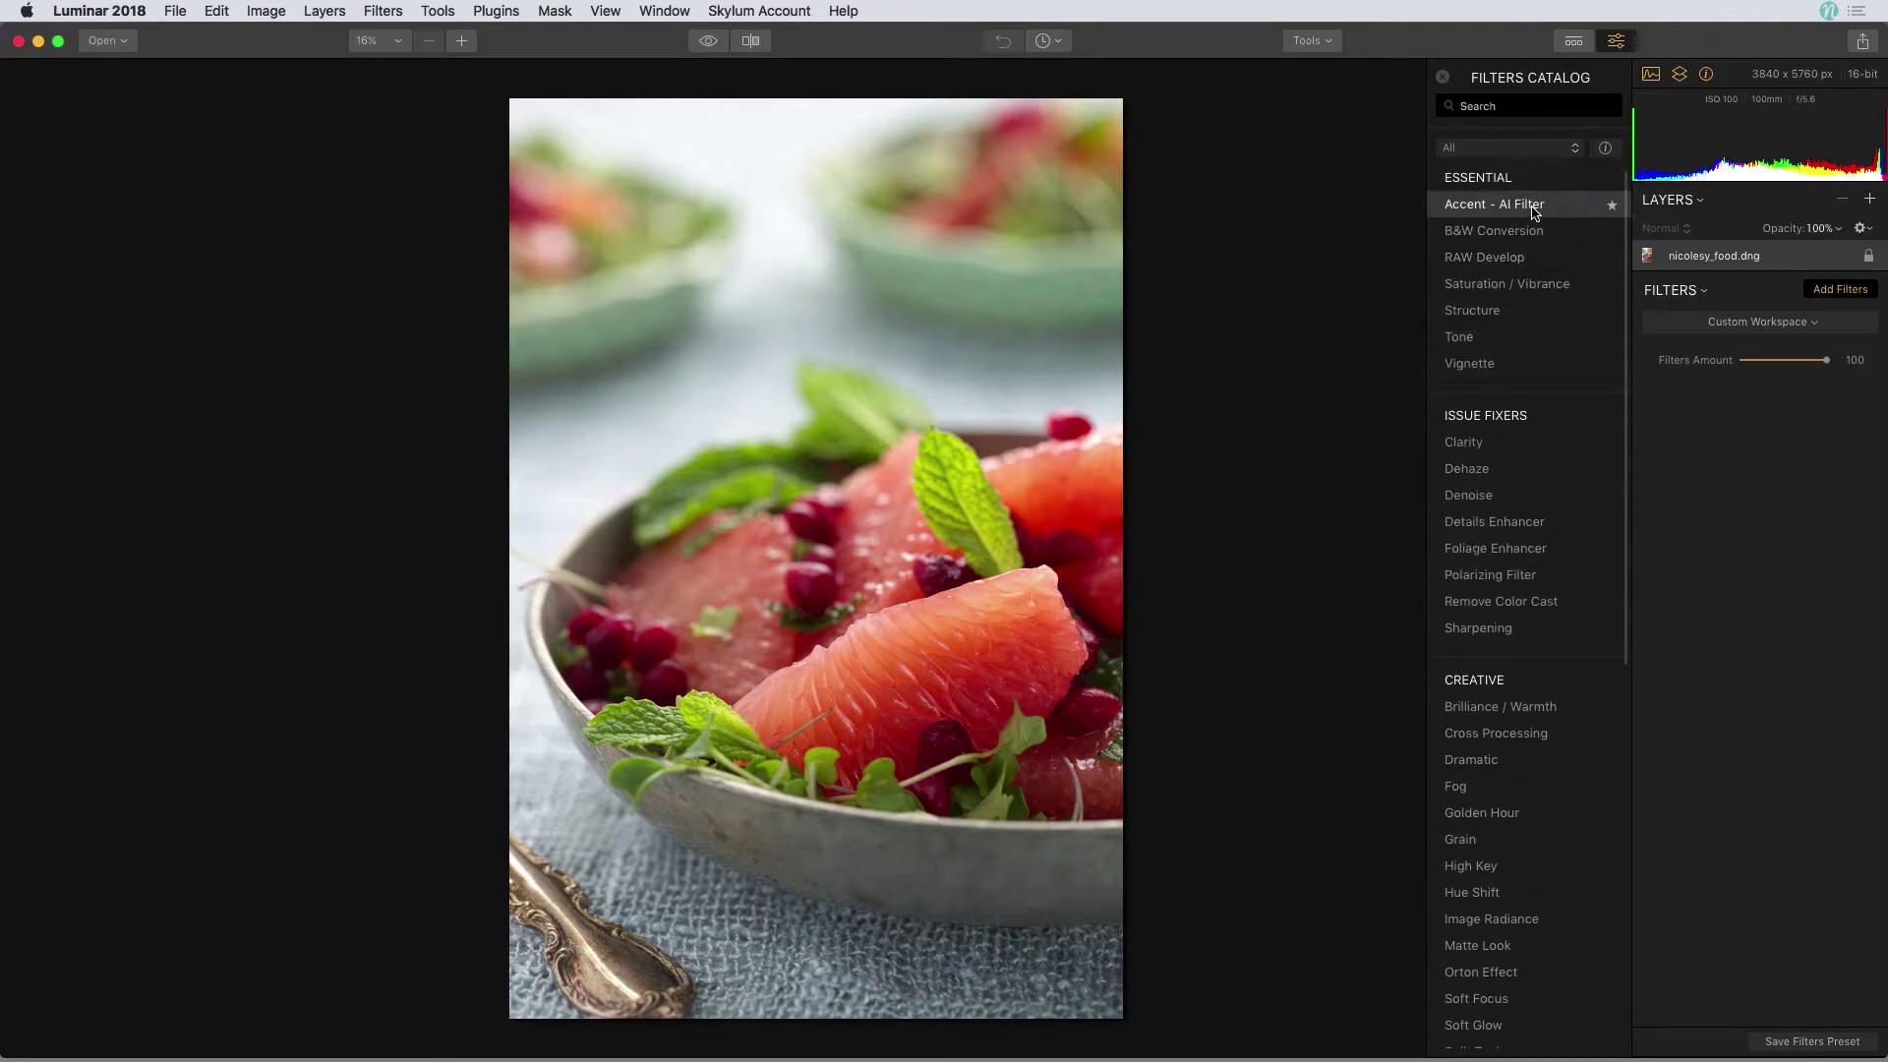
pyautogui.click(1535, 211)
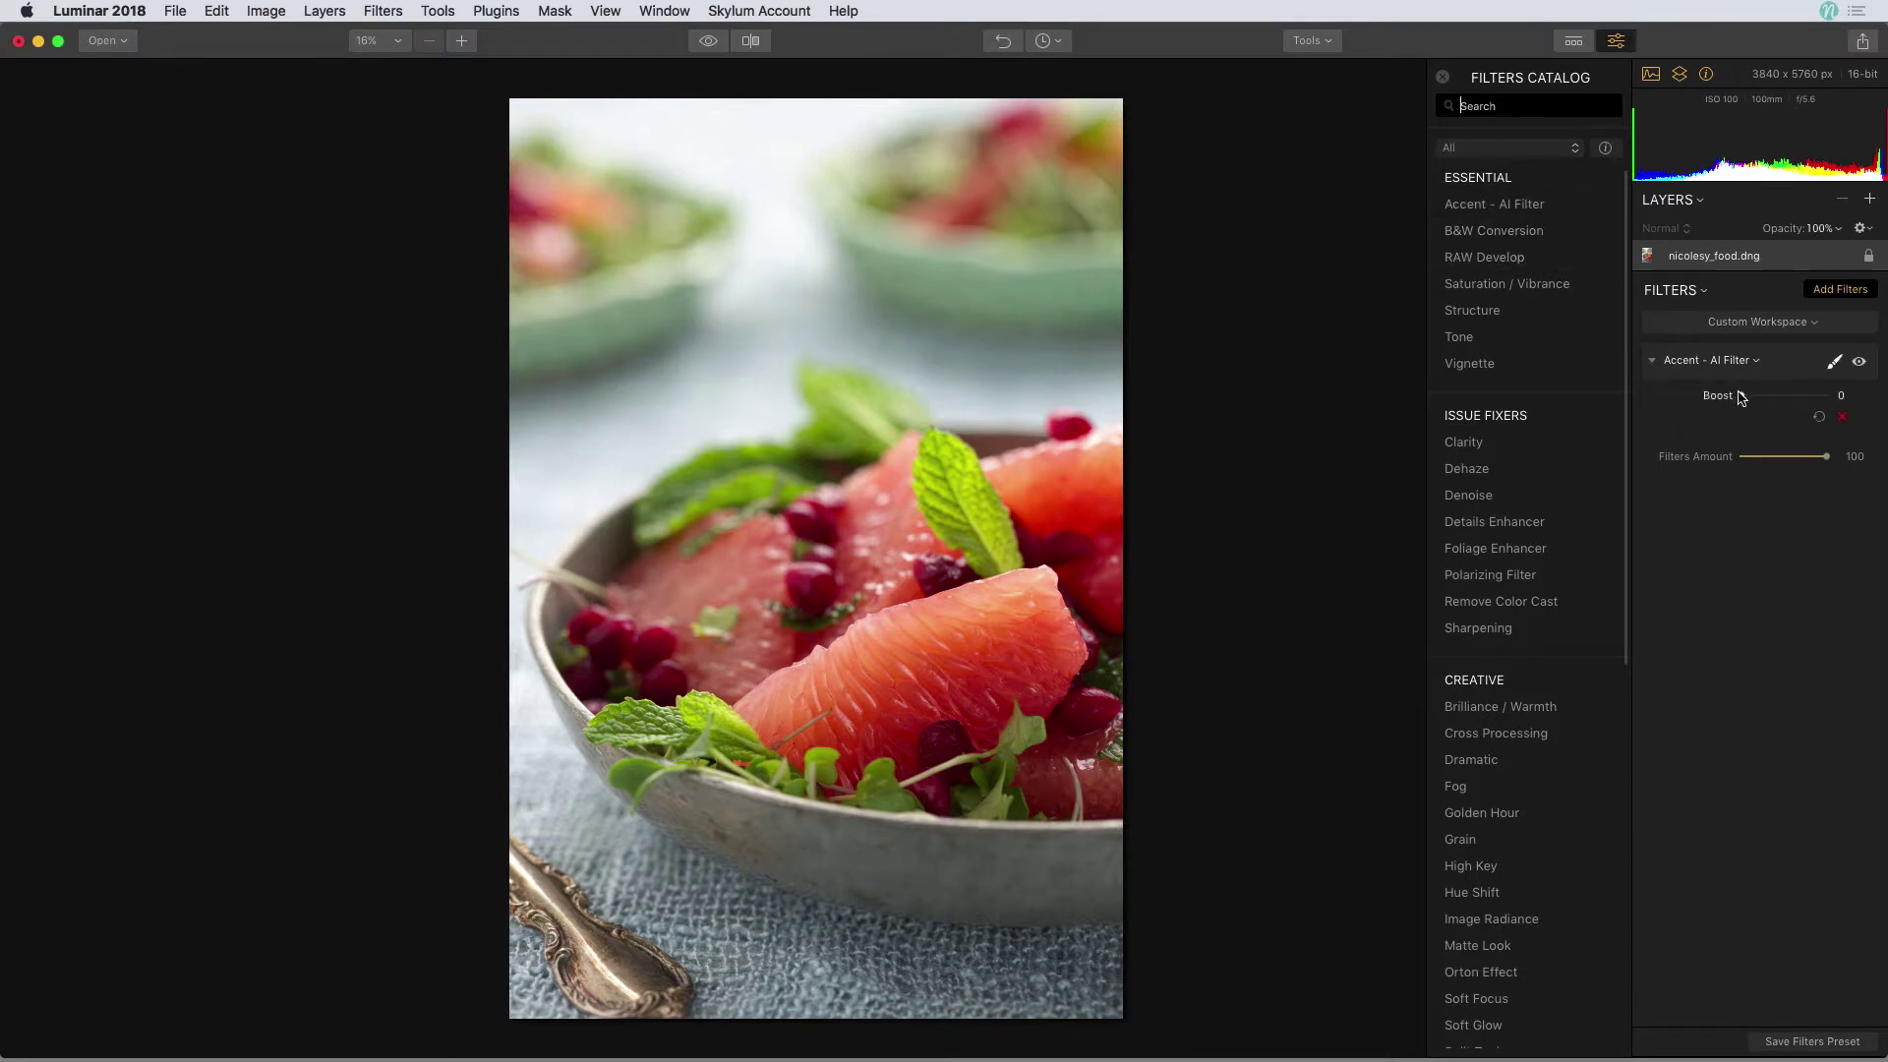
pyautogui.moveTo(1741, 398); pyautogui.dragTo(1758, 401)
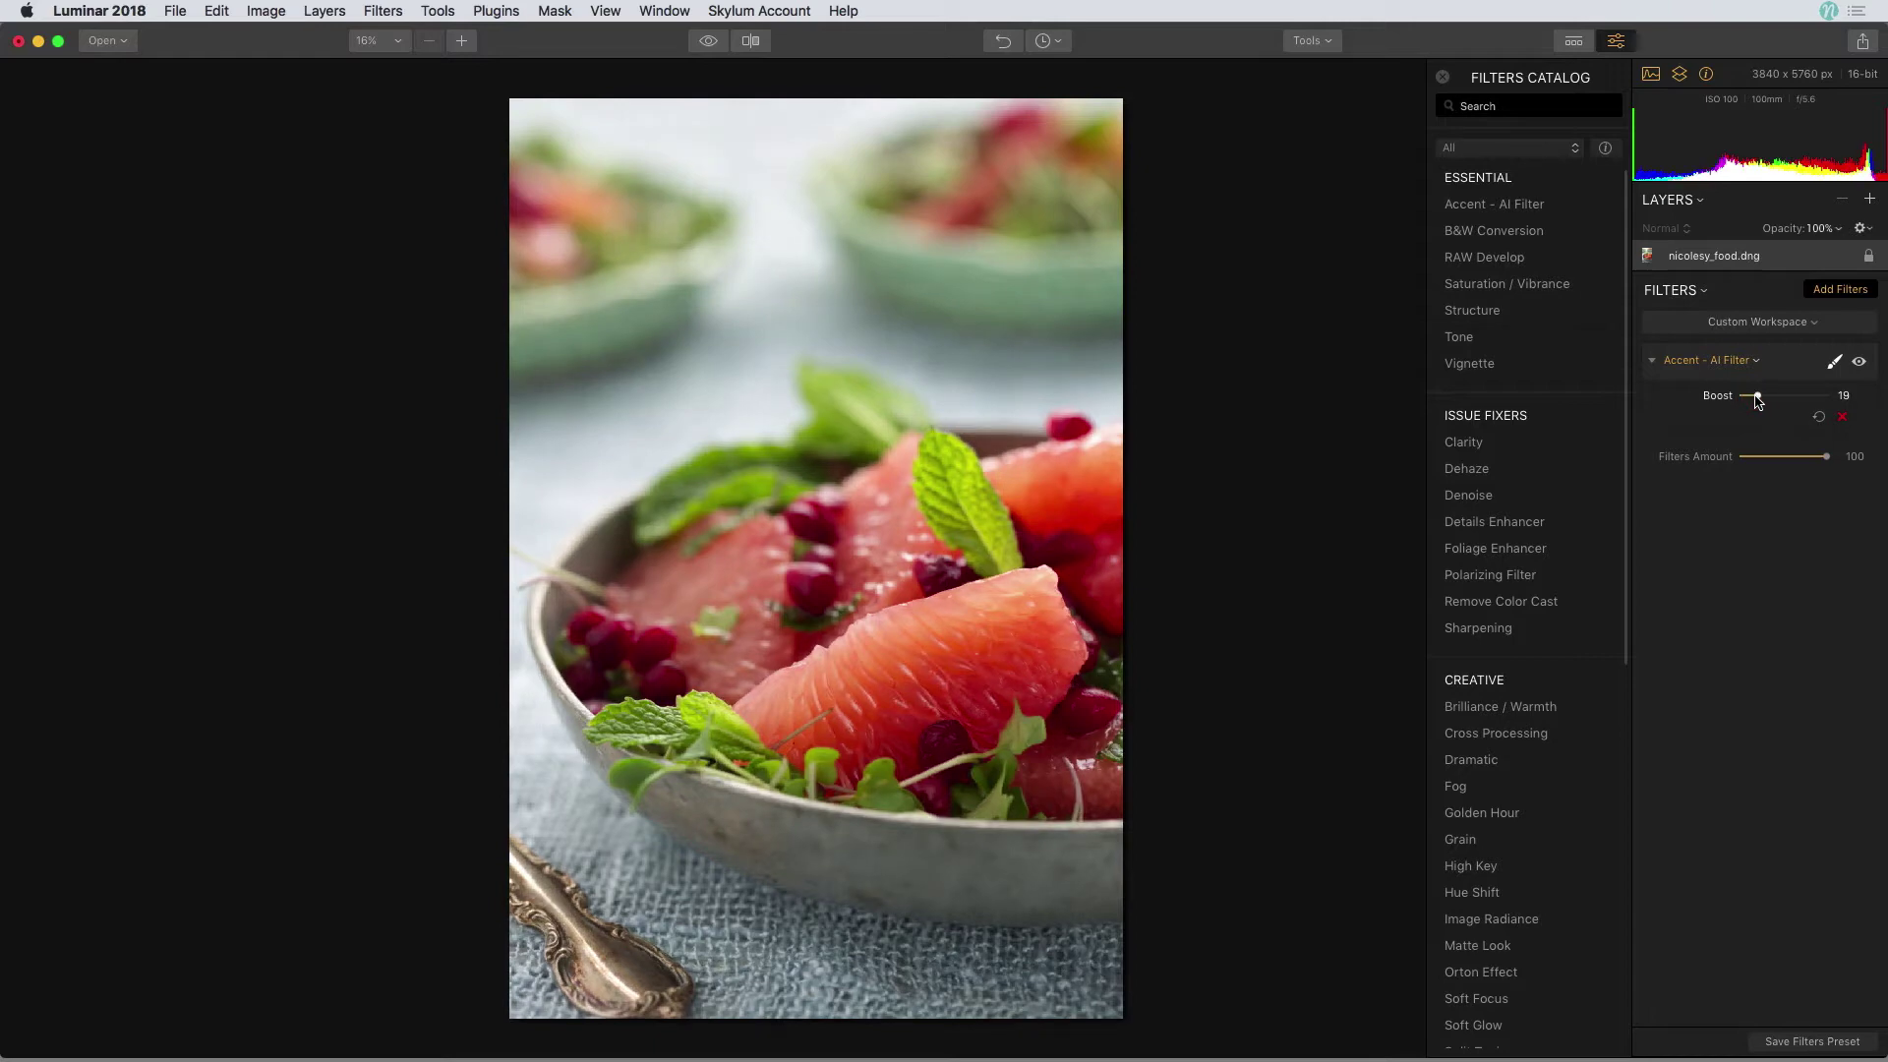
# Add a Saturation / Vibrance filter with Vibrance at 70 and compare it on and off
pyautogui.click(1570, 289)
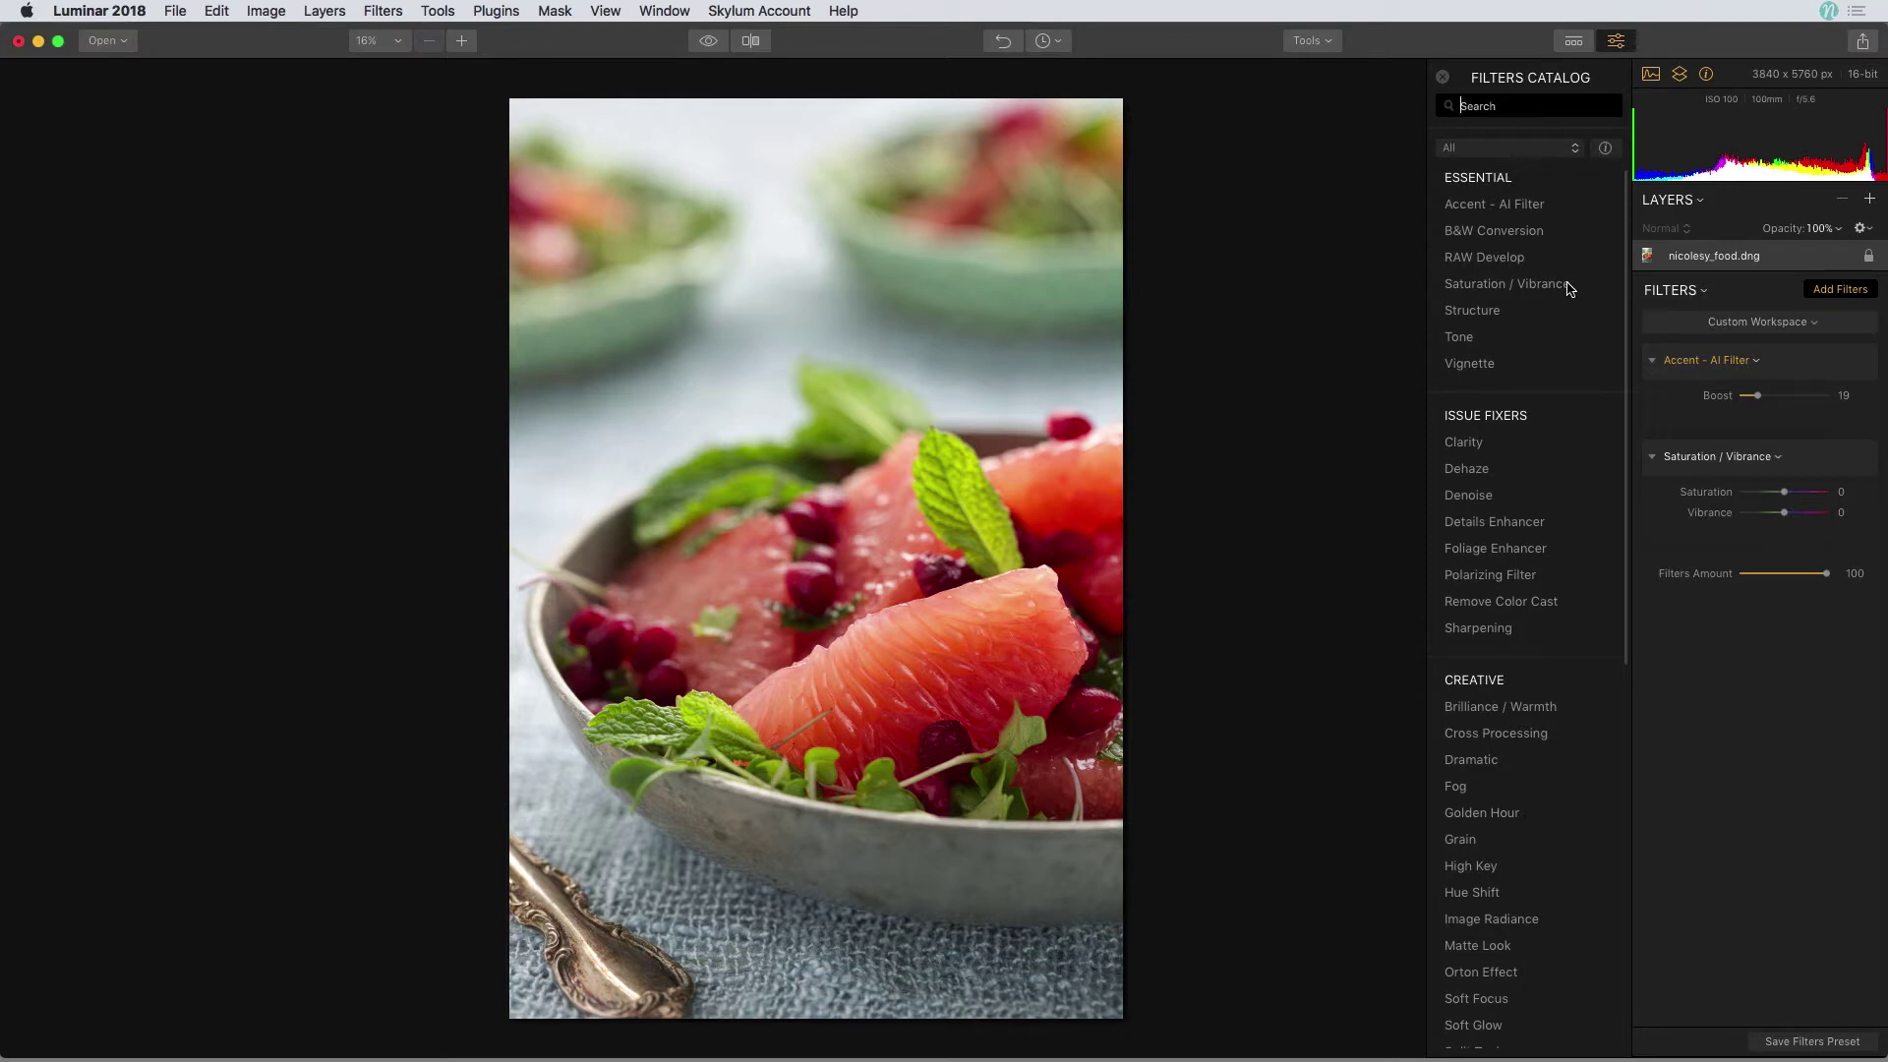
pyautogui.click(1787, 513)
pyautogui.moveTo(1789, 515); pyautogui.dragTo(1817, 518)
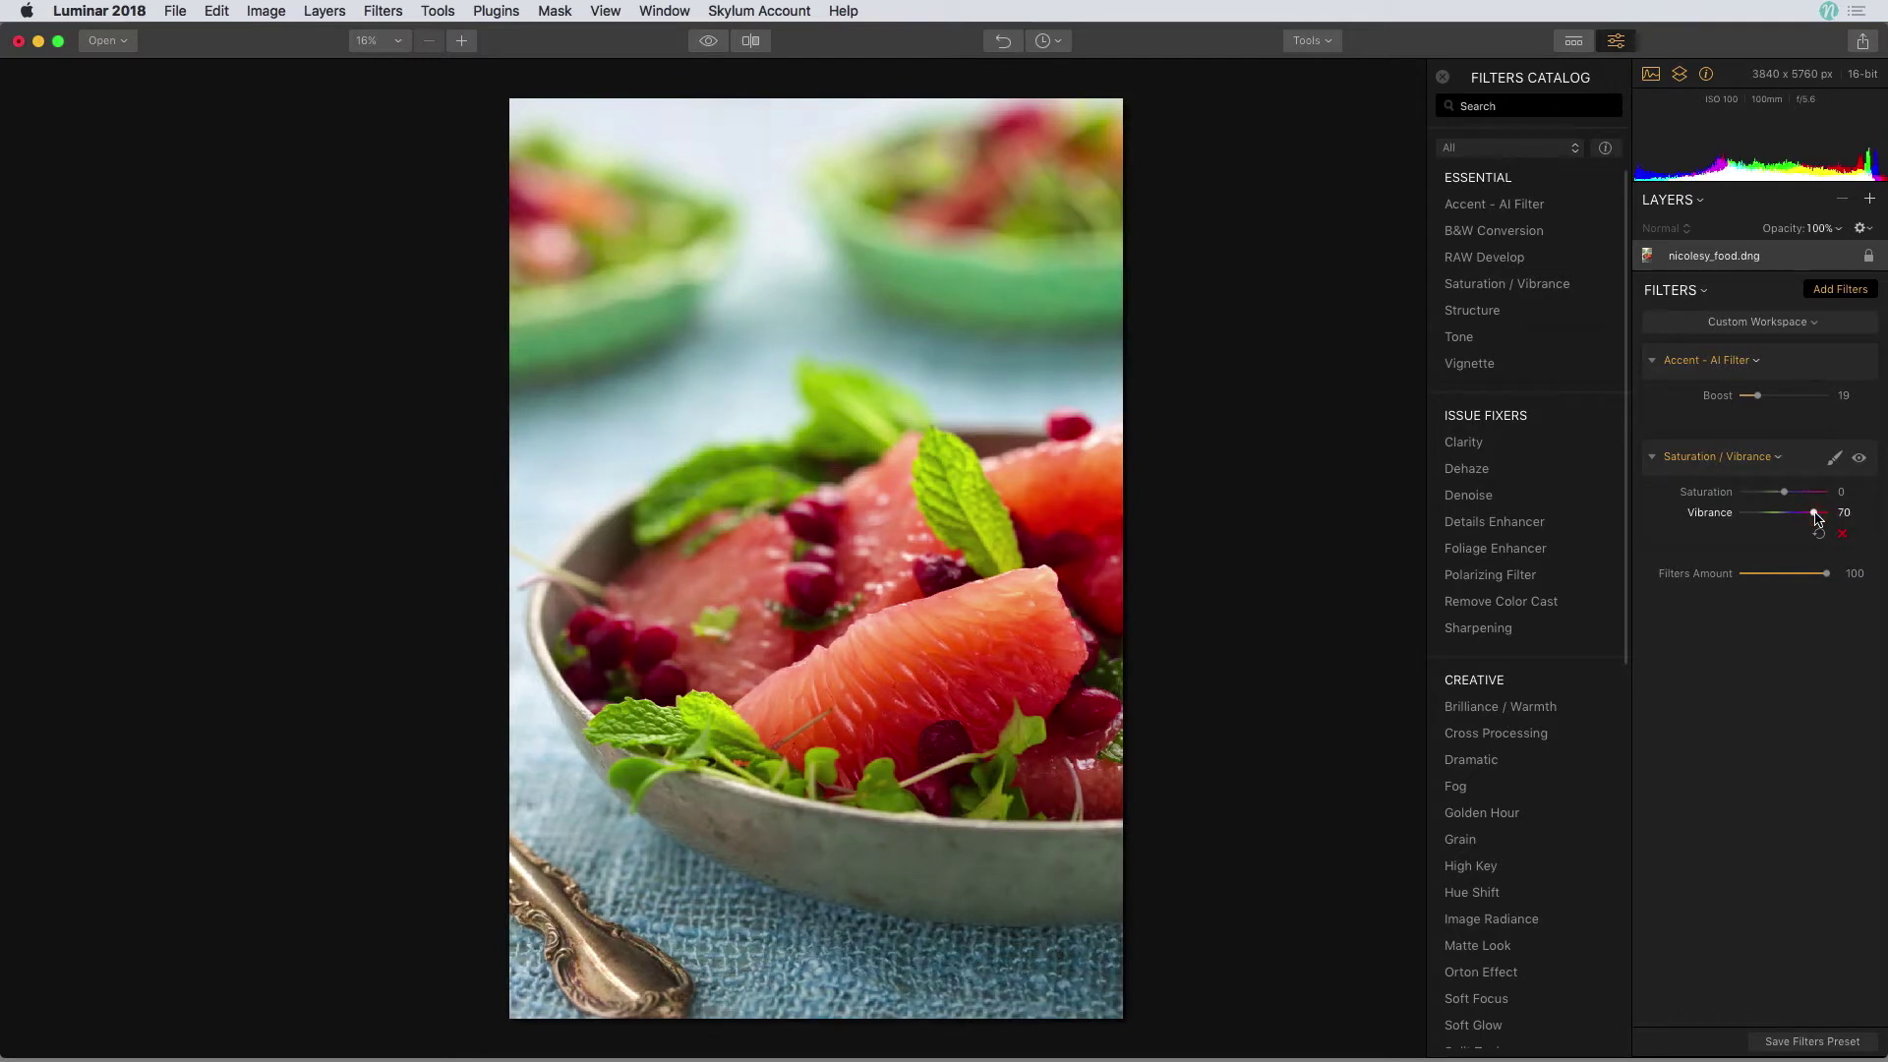
pyautogui.click(1860, 458)
pyautogui.click(1860, 459)
pyautogui.click(1836, 459)
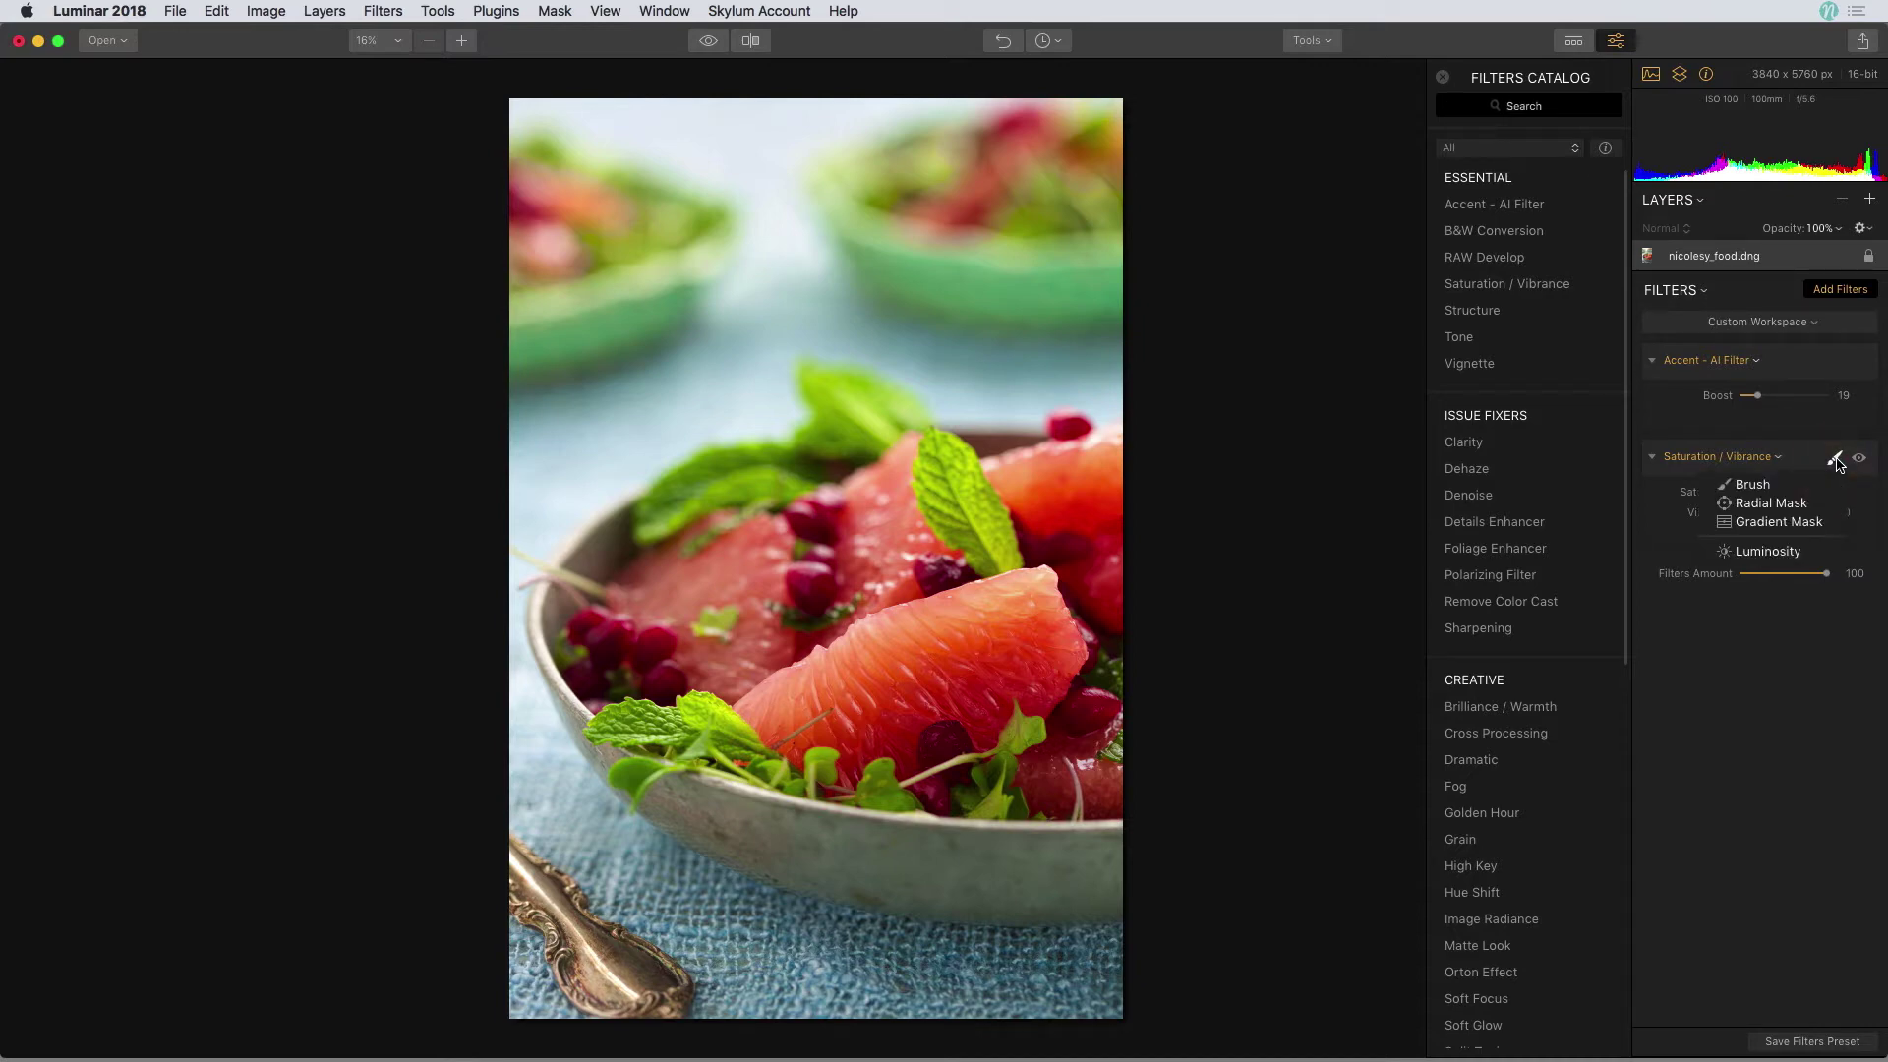
# Paint a size-160 brush mask for vibrance over the photo's left side down to the spoon
pyautogui.click(1802, 484)
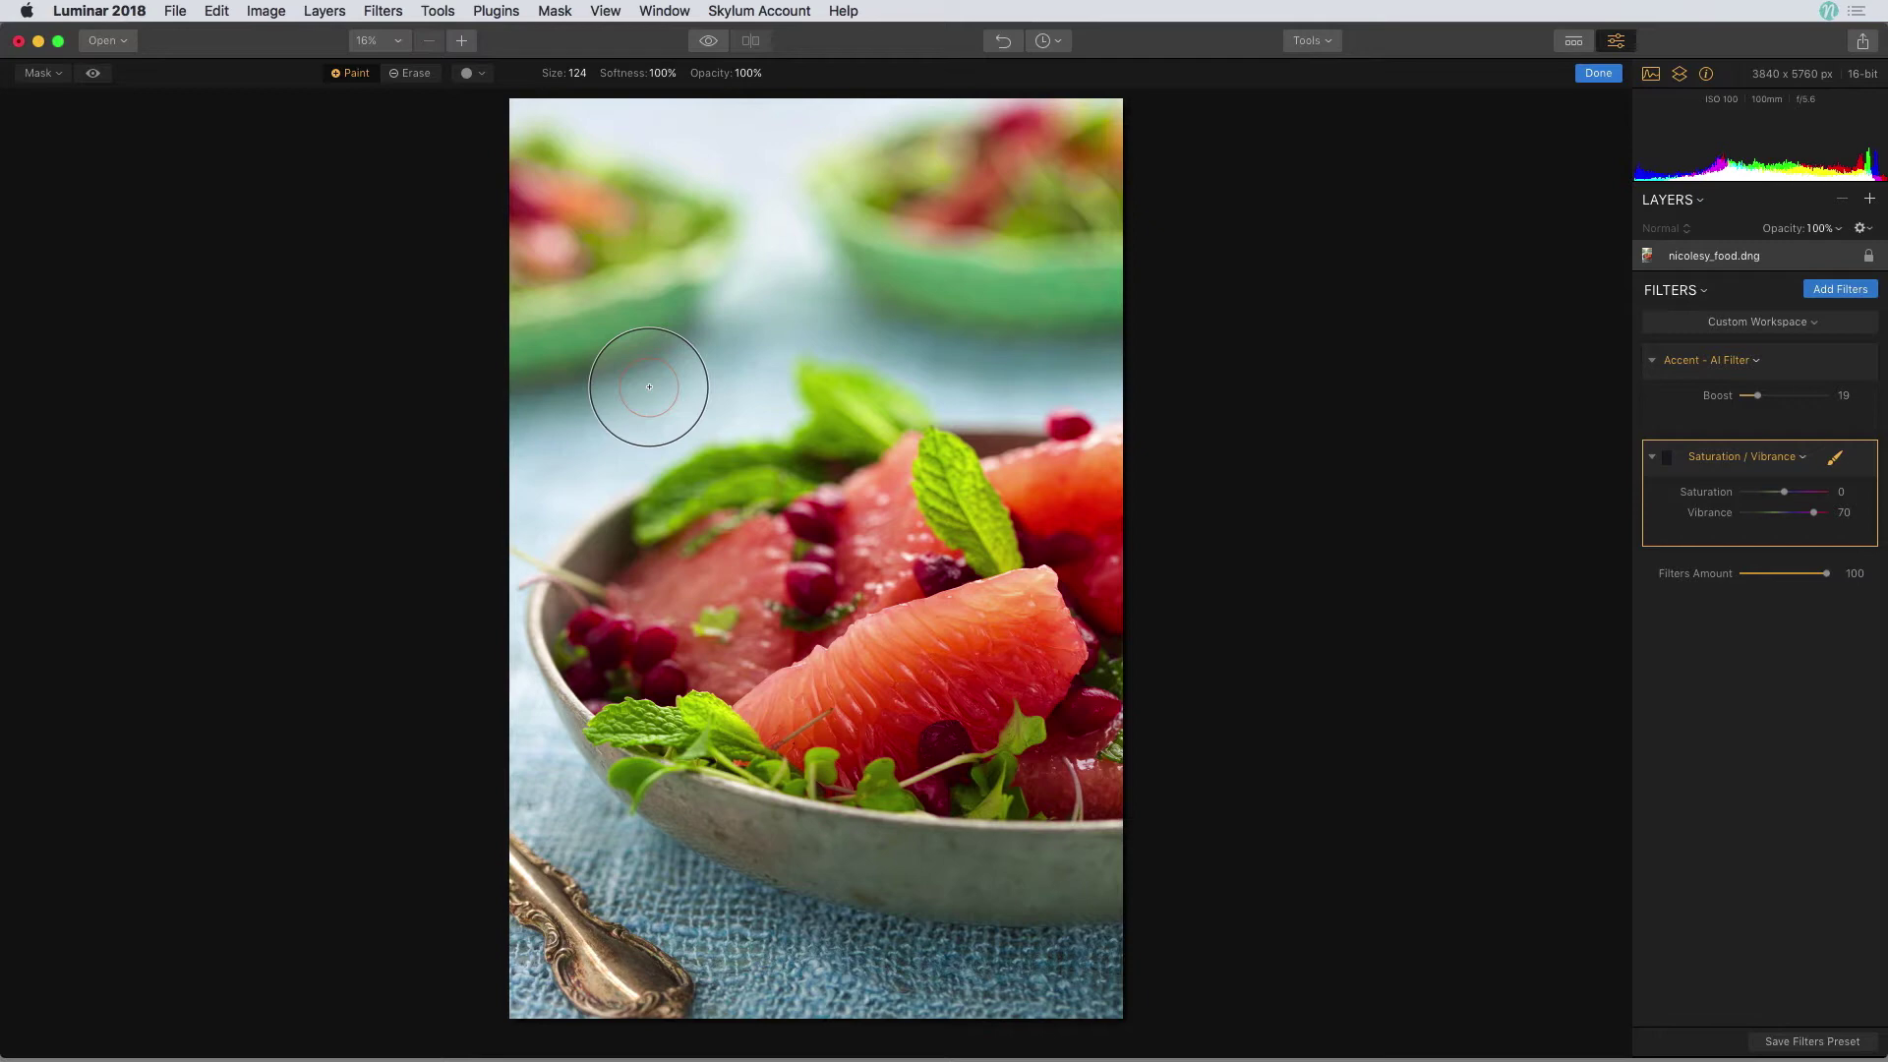
pyautogui.press(']')
pyautogui.press(']')
pyautogui.press(']')
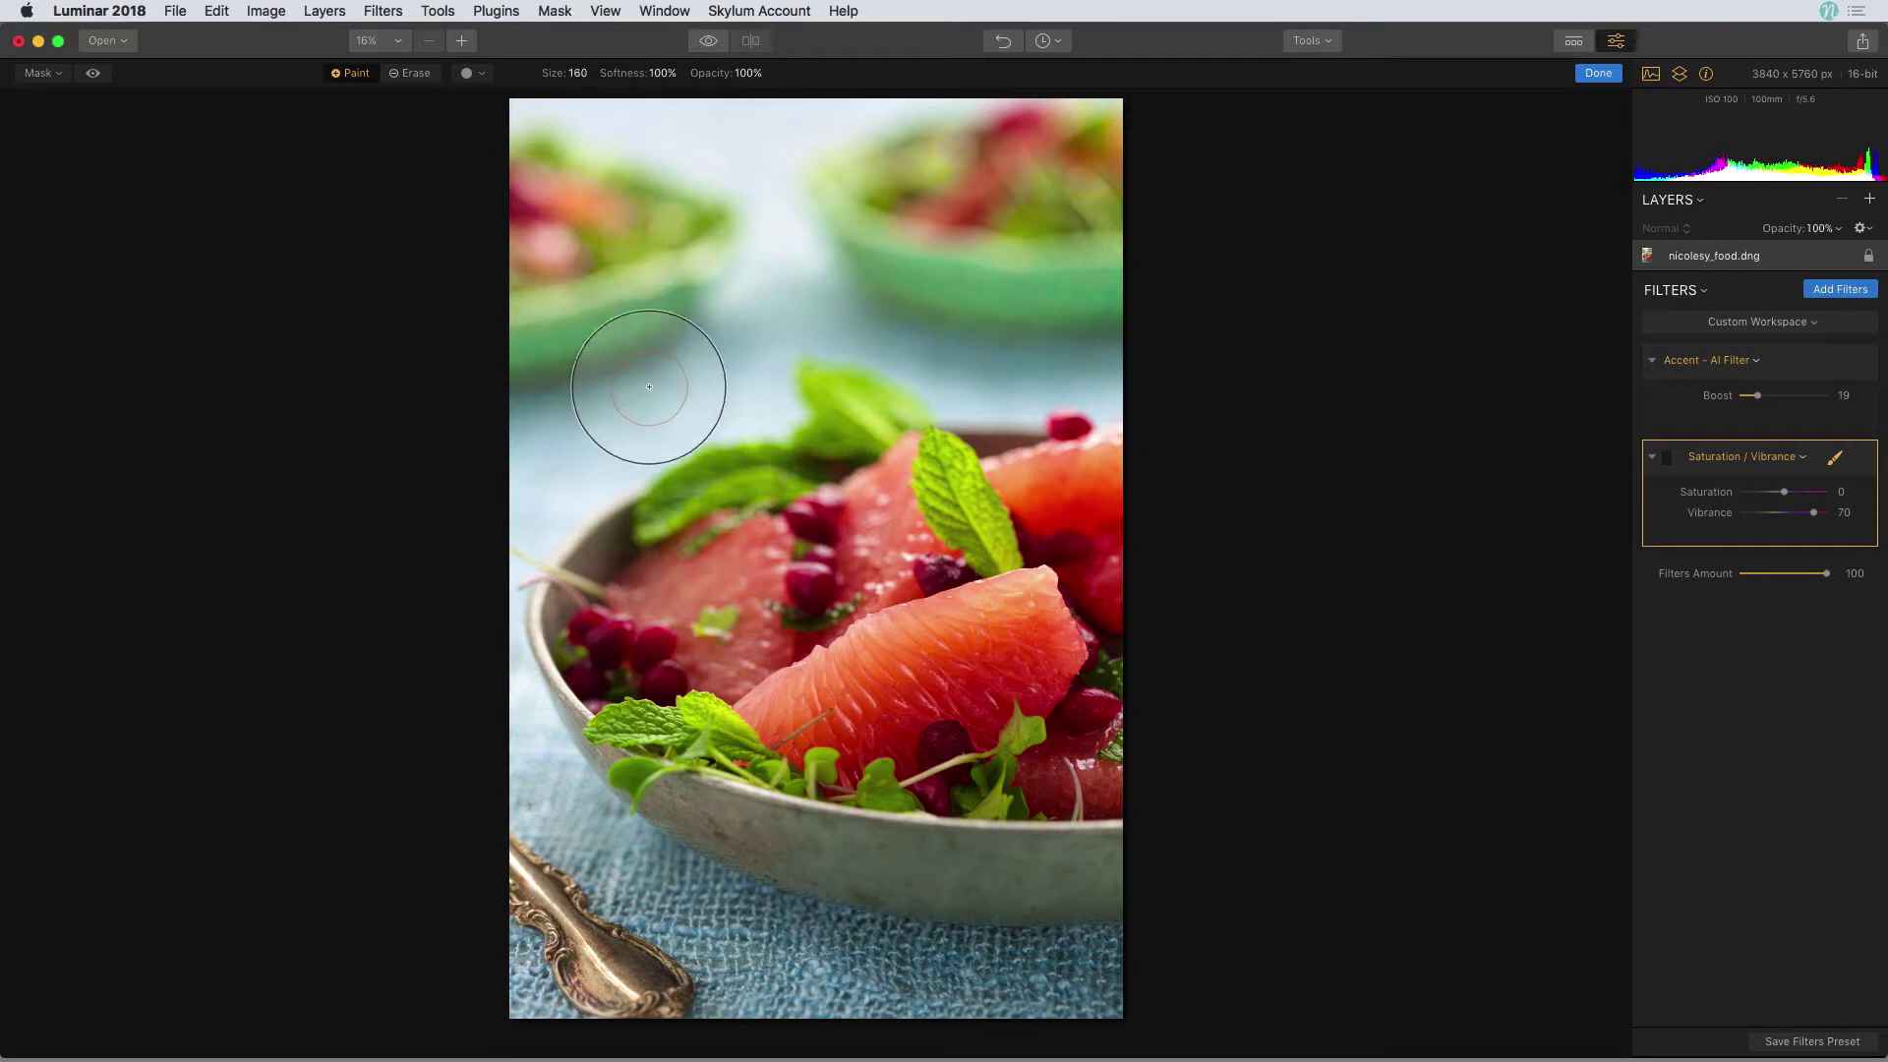
pyautogui.moveTo(649, 387)
pyautogui.mouseDown()
pyautogui.moveTo(603, 404)
pyautogui.moveTo(472, 665)
pyautogui.moveTo(726, 945)
pyautogui.moveTo(1105, 987)
pyautogui.moveTo(626, 954)
pyautogui.moveTo(548, 834)
pyautogui.moveTo(590, 407)
pyautogui.moveTo(812, 319)
pyautogui.moveTo(919, 373)
pyautogui.moveTo(1071, 382)
pyautogui.moveTo(978, 177)
pyautogui.moveTo(953, 177)
pyautogui.moveTo(1099, 180)
pyautogui.moveTo(674, 190)
pyautogui.moveTo(491, 233)
pyautogui.mouseUp()
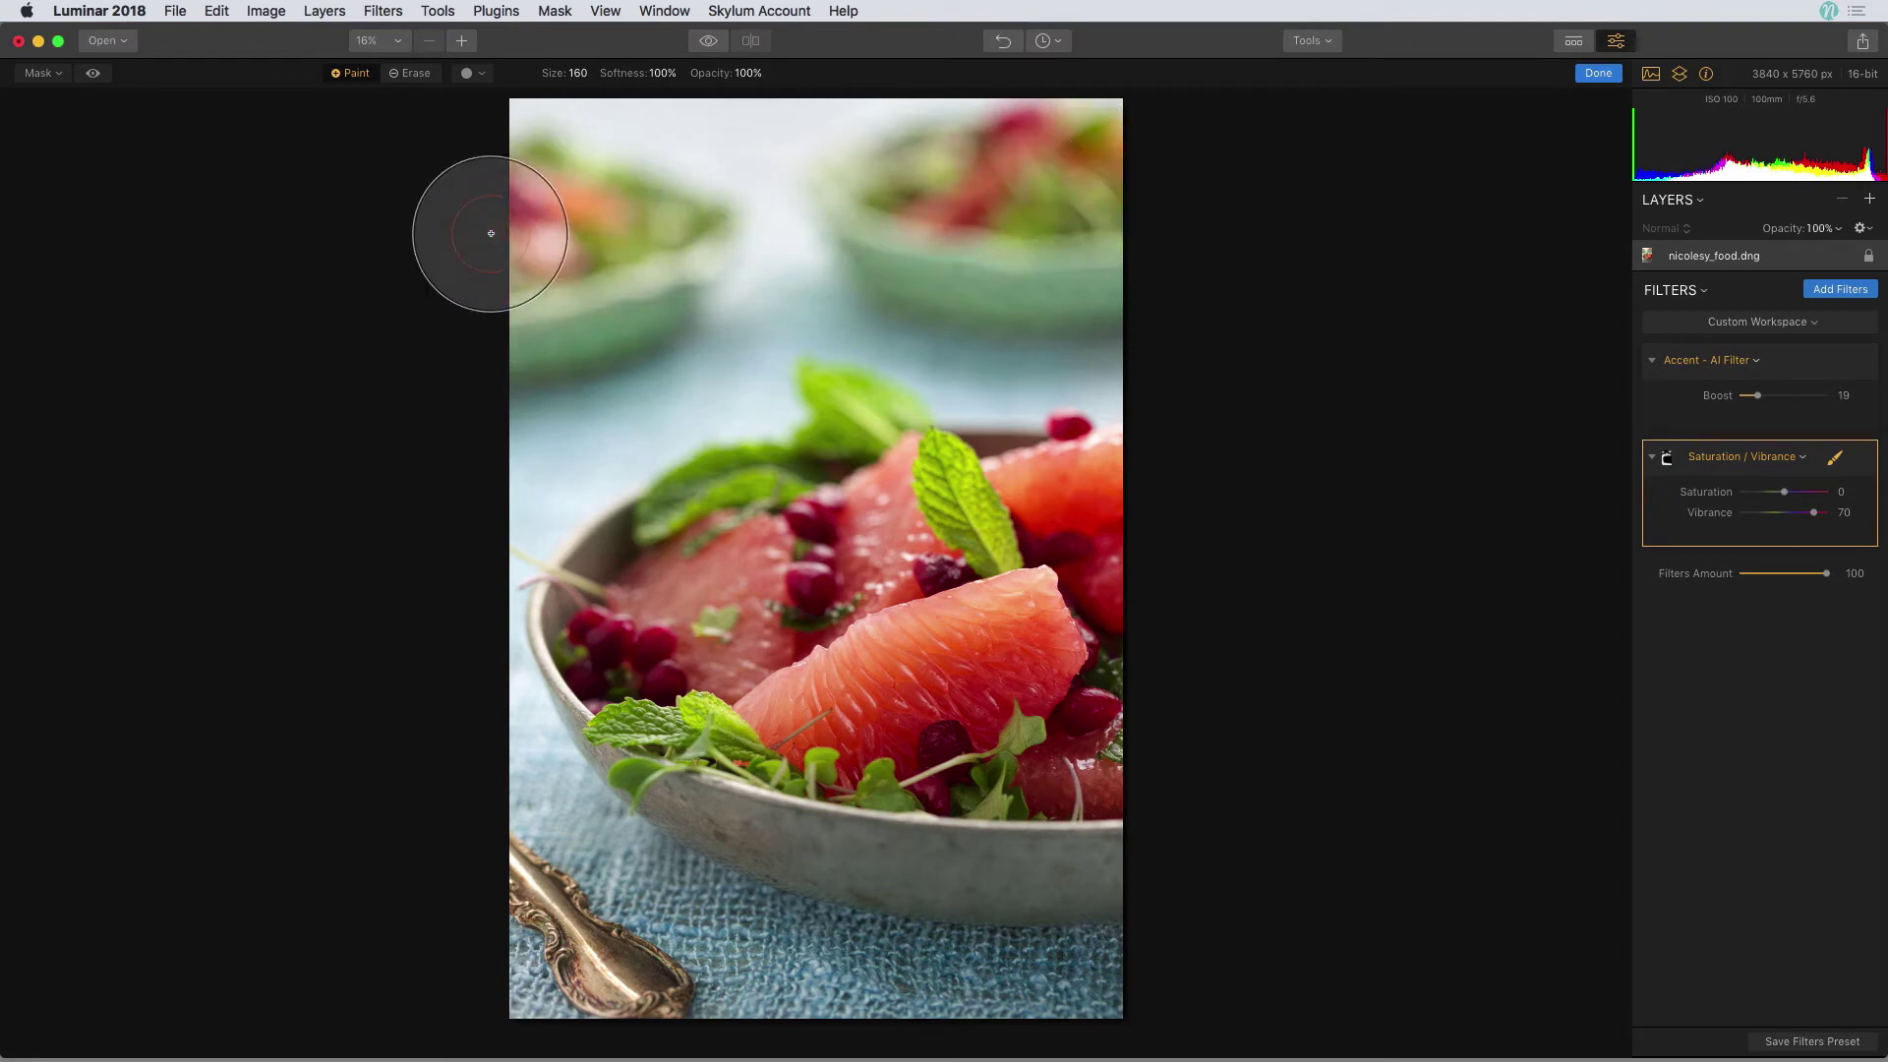
pyautogui.click(1601, 73)
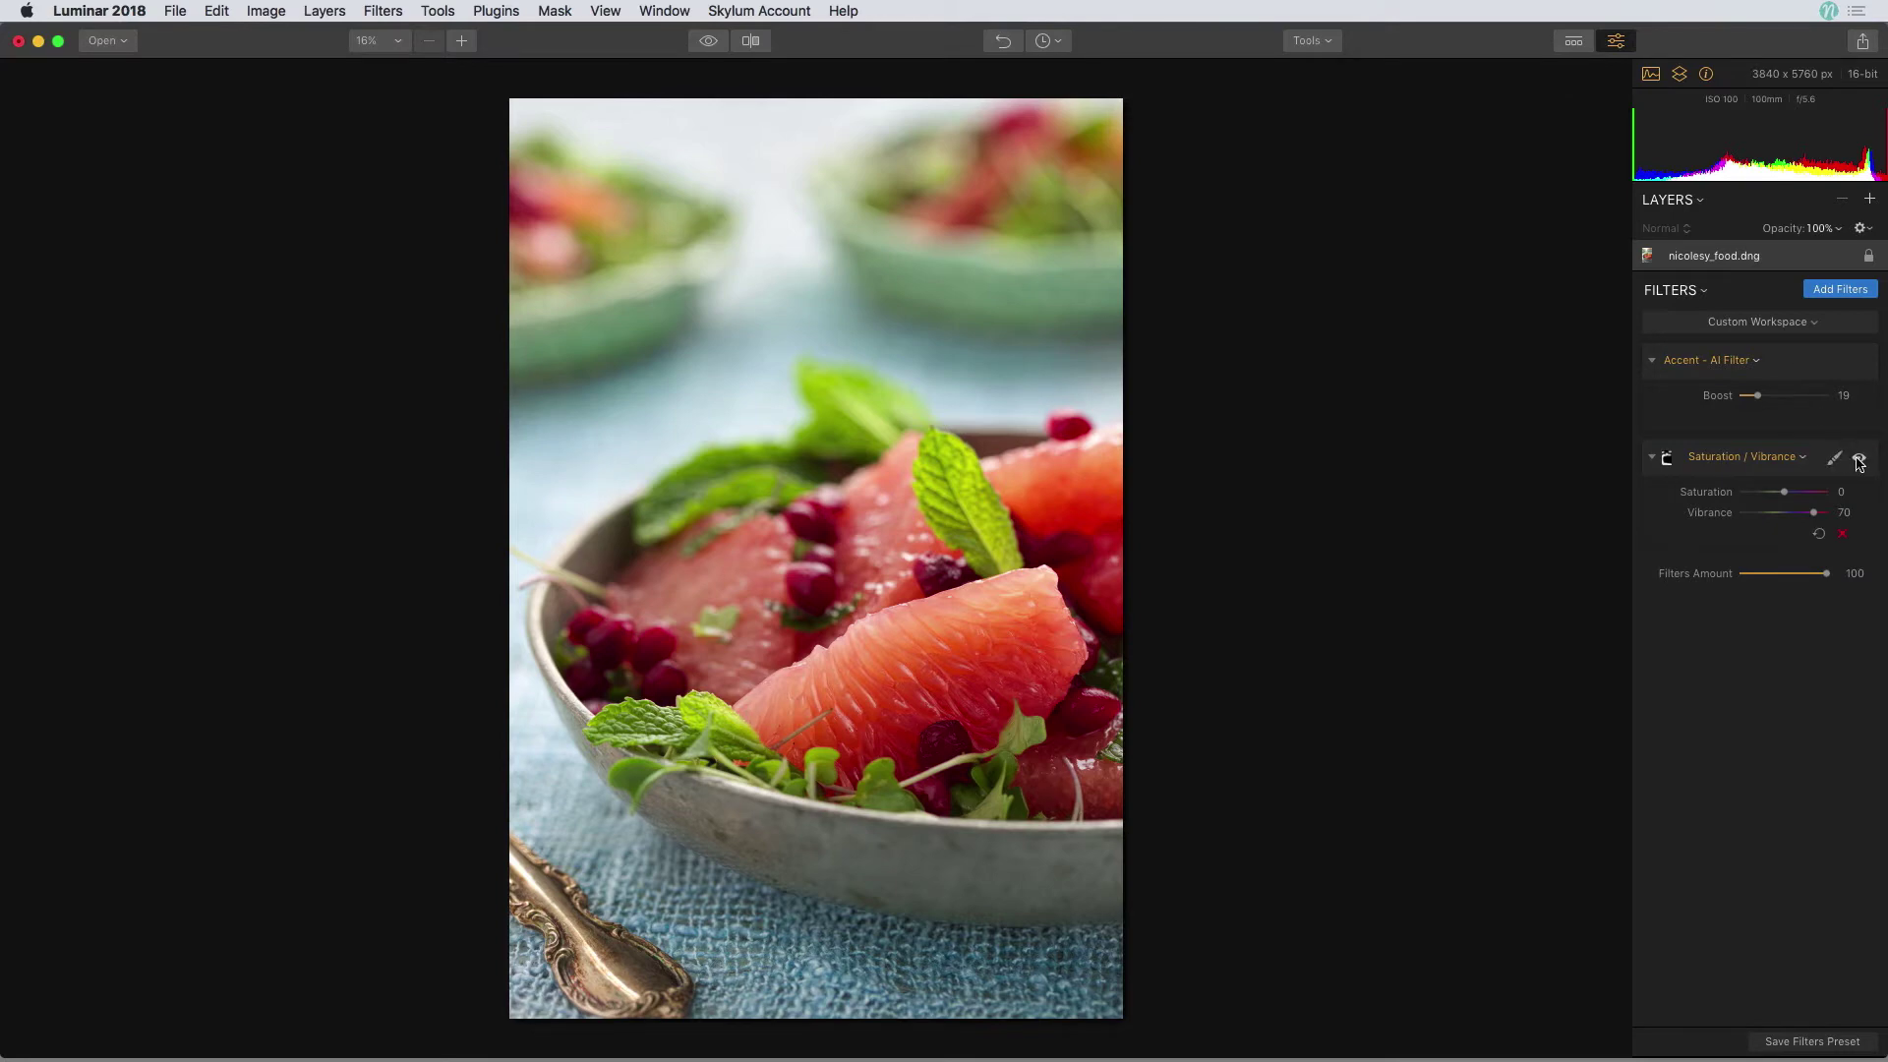
# Toggle the masked Saturation / Vibrance filter off and on twice to compare before and after
pyautogui.click(1858, 459)
pyautogui.click(1859, 459)
pyautogui.click(1859, 459)
pyautogui.click(1859, 459)
# Add a Highlights / Shadows filter from Utility with Highlights pulled down to -60
pyautogui.click(1851, 293)
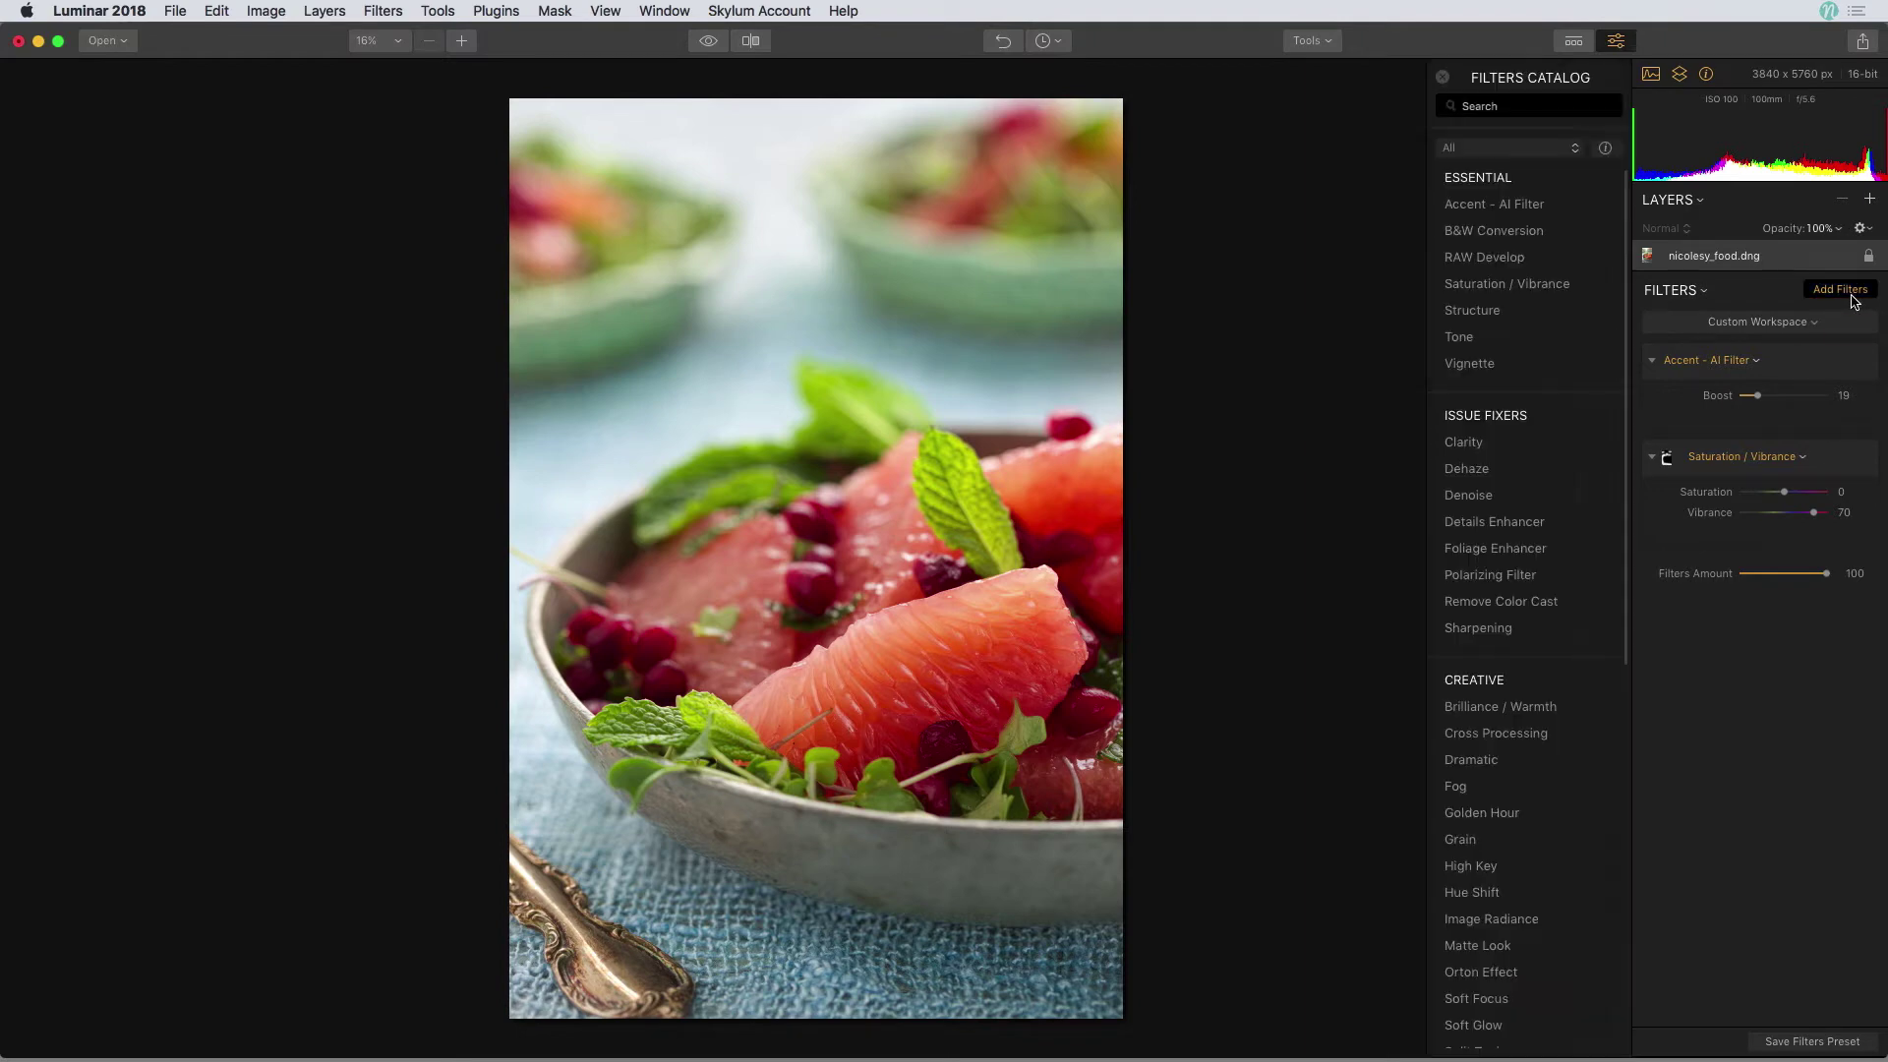
pyautogui.scroll(-10, 1540, 561)
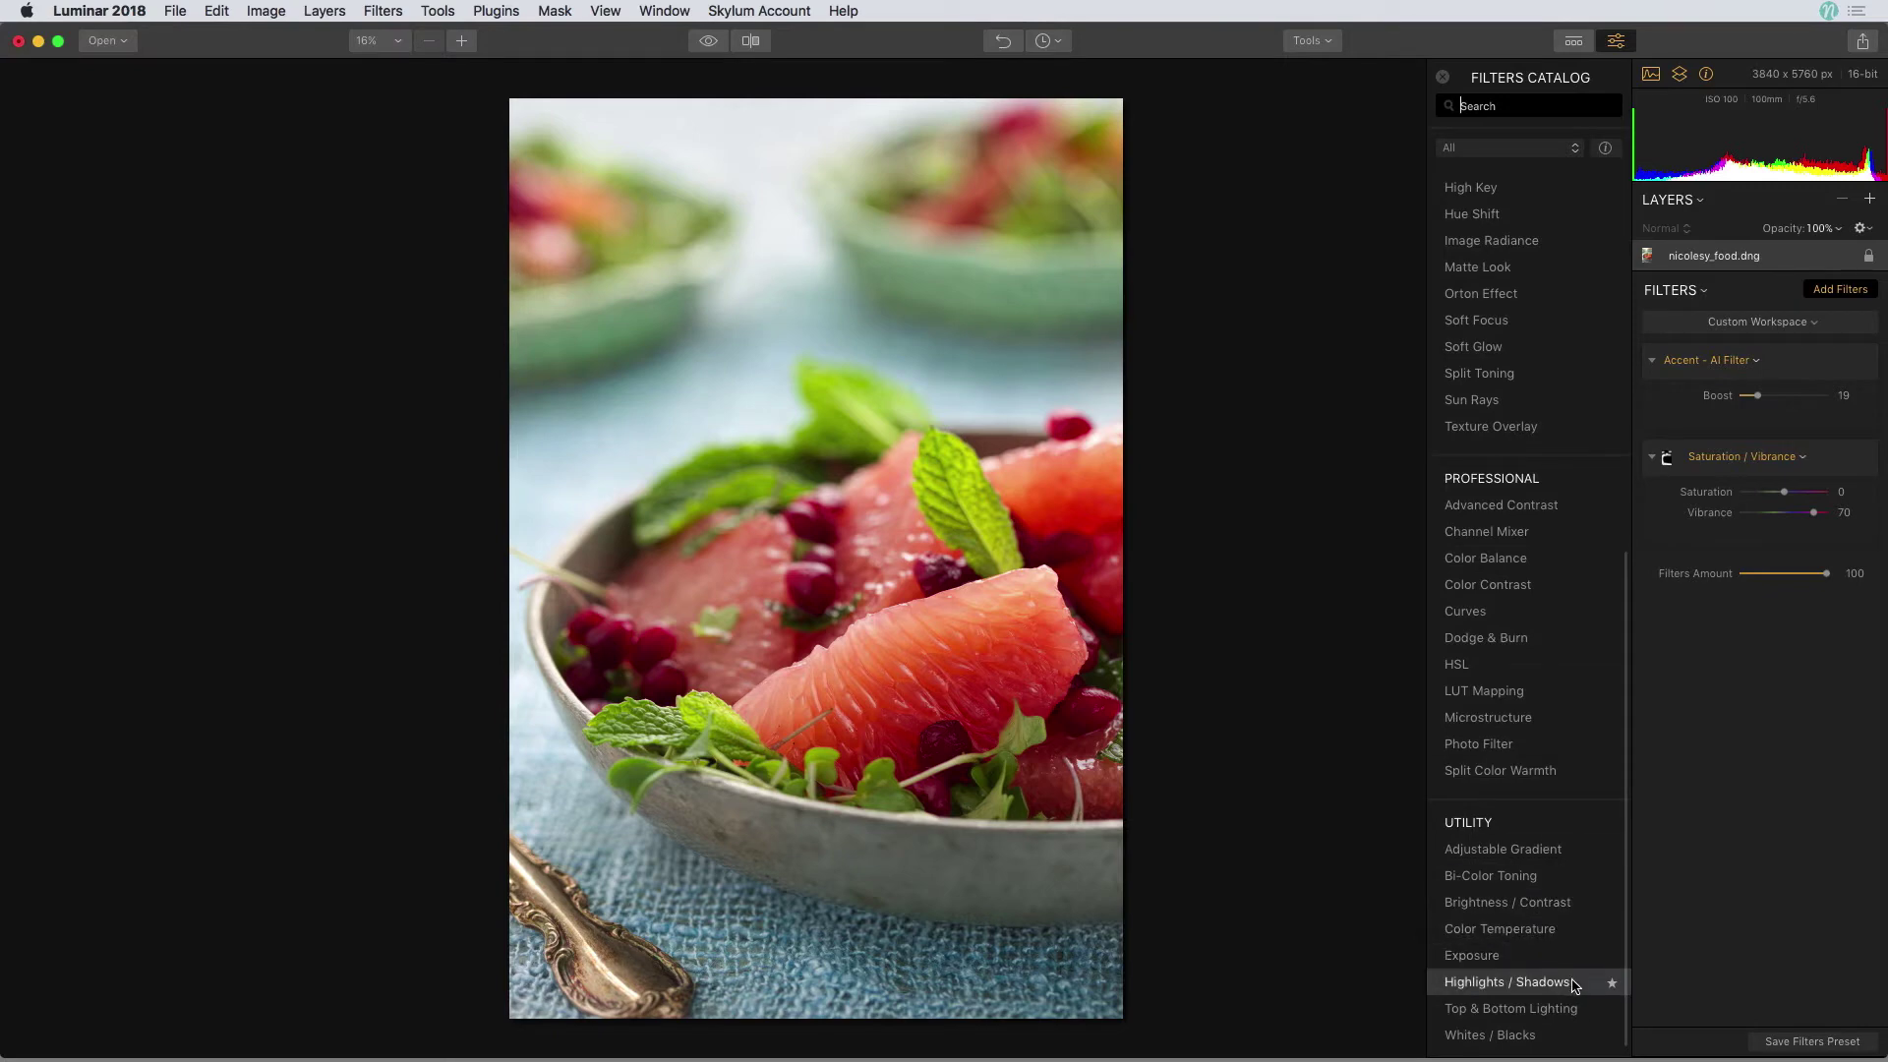
pyautogui.click(1507, 982)
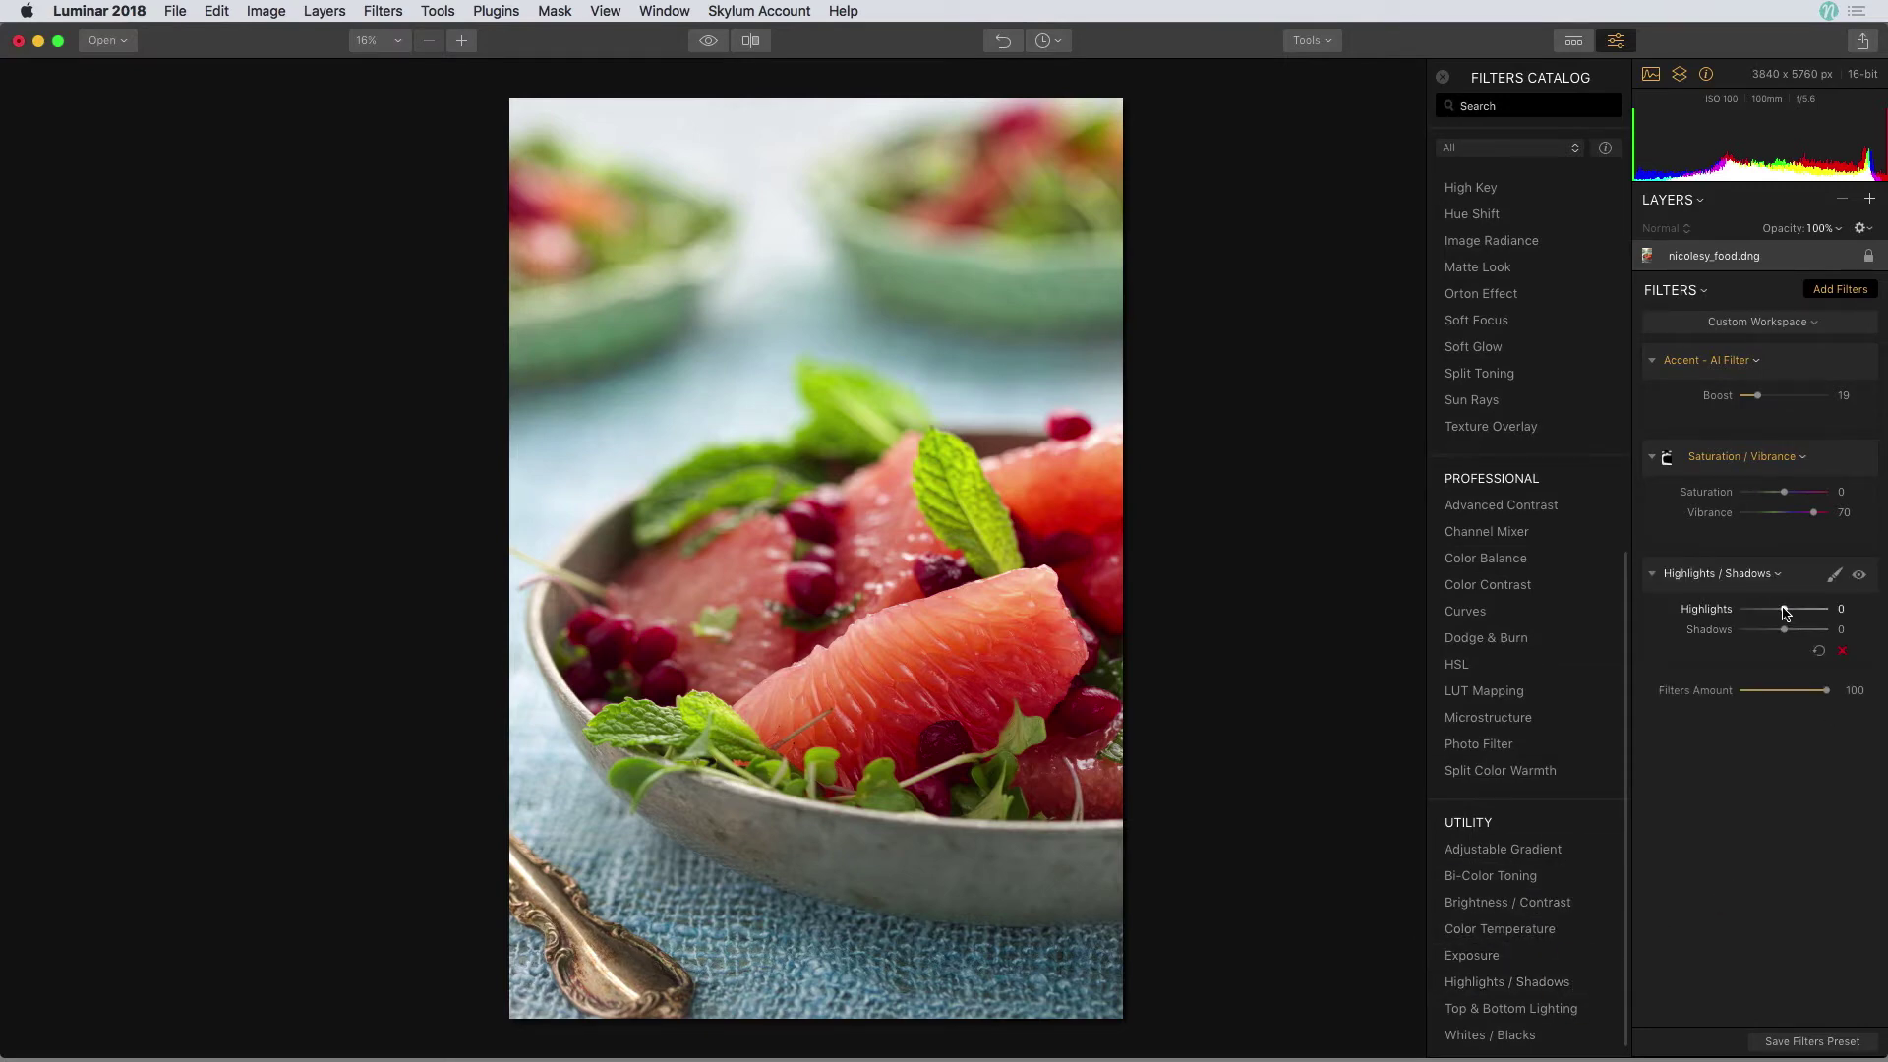
pyautogui.moveTo(1785, 612); pyautogui.dragTo(1760, 617)
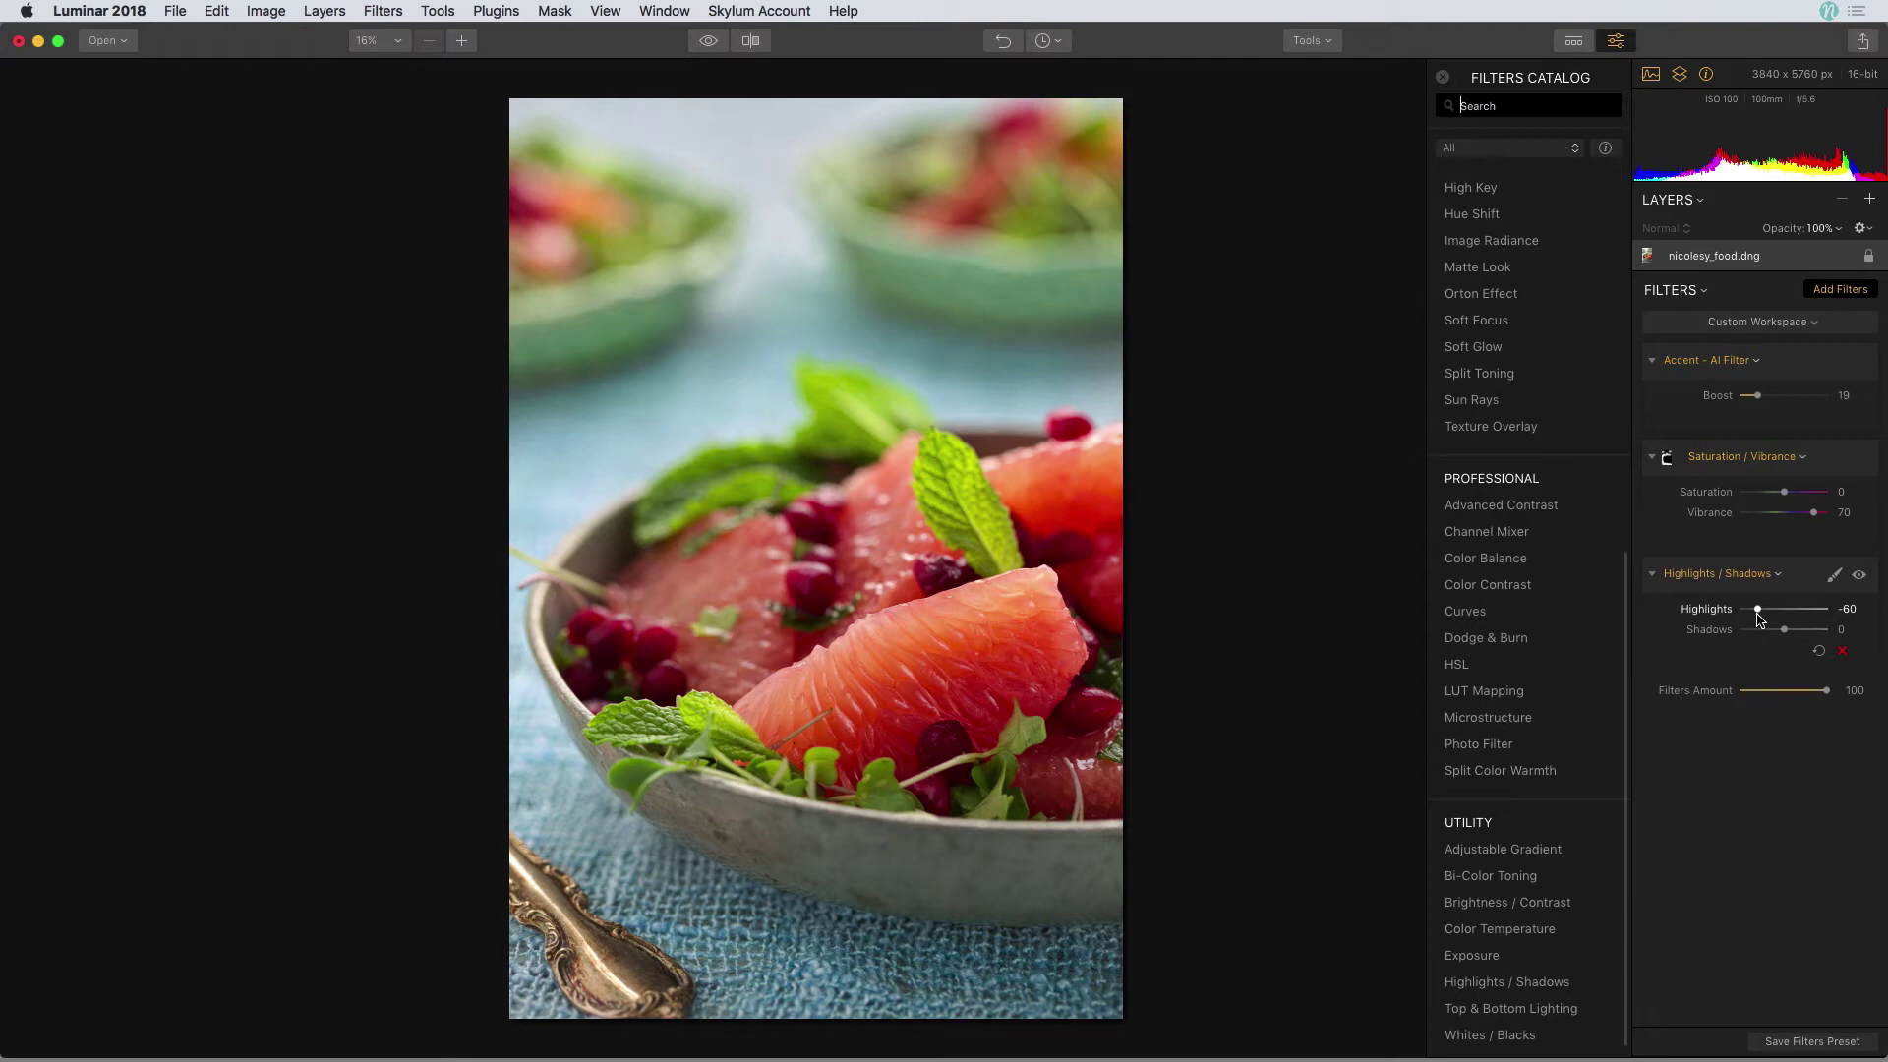
pyautogui.click(1835, 577)
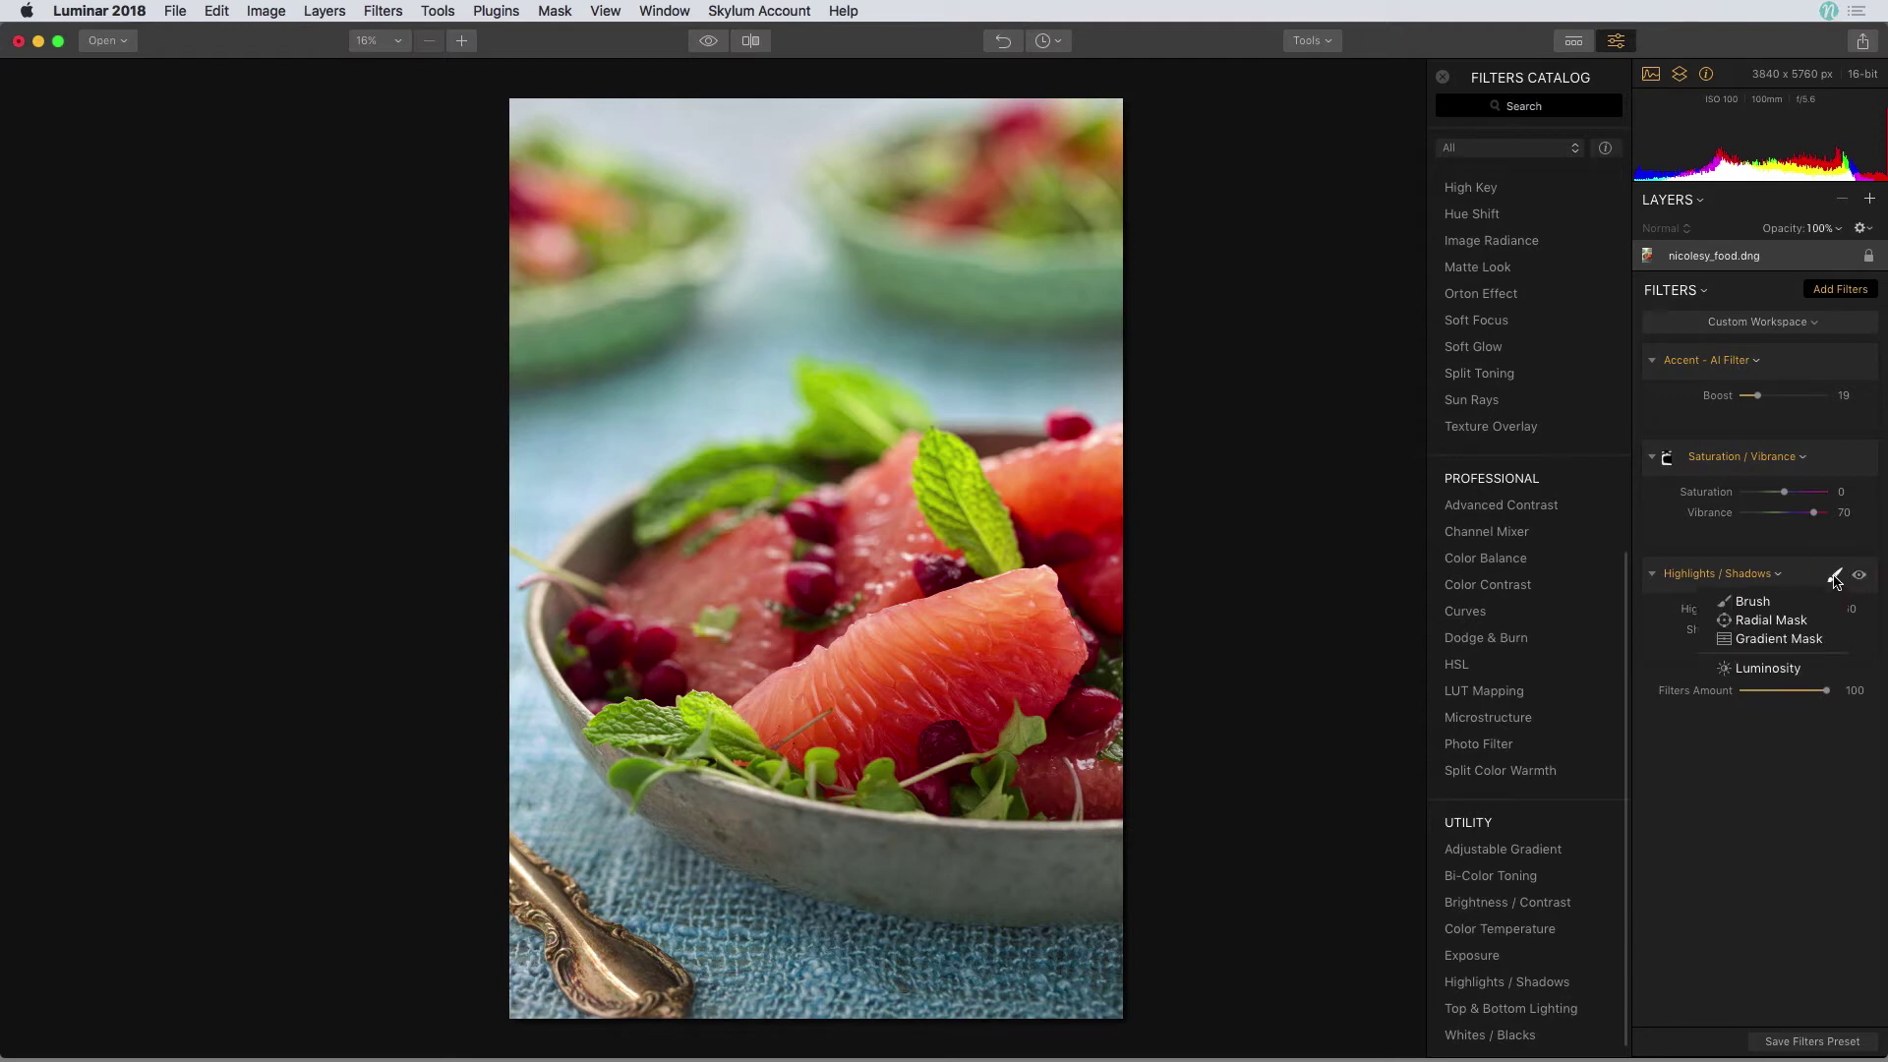
# Draw a top-down gradient mask across the bowl for Highlights / Shadows and check its coverage
pyautogui.click(1821, 639)
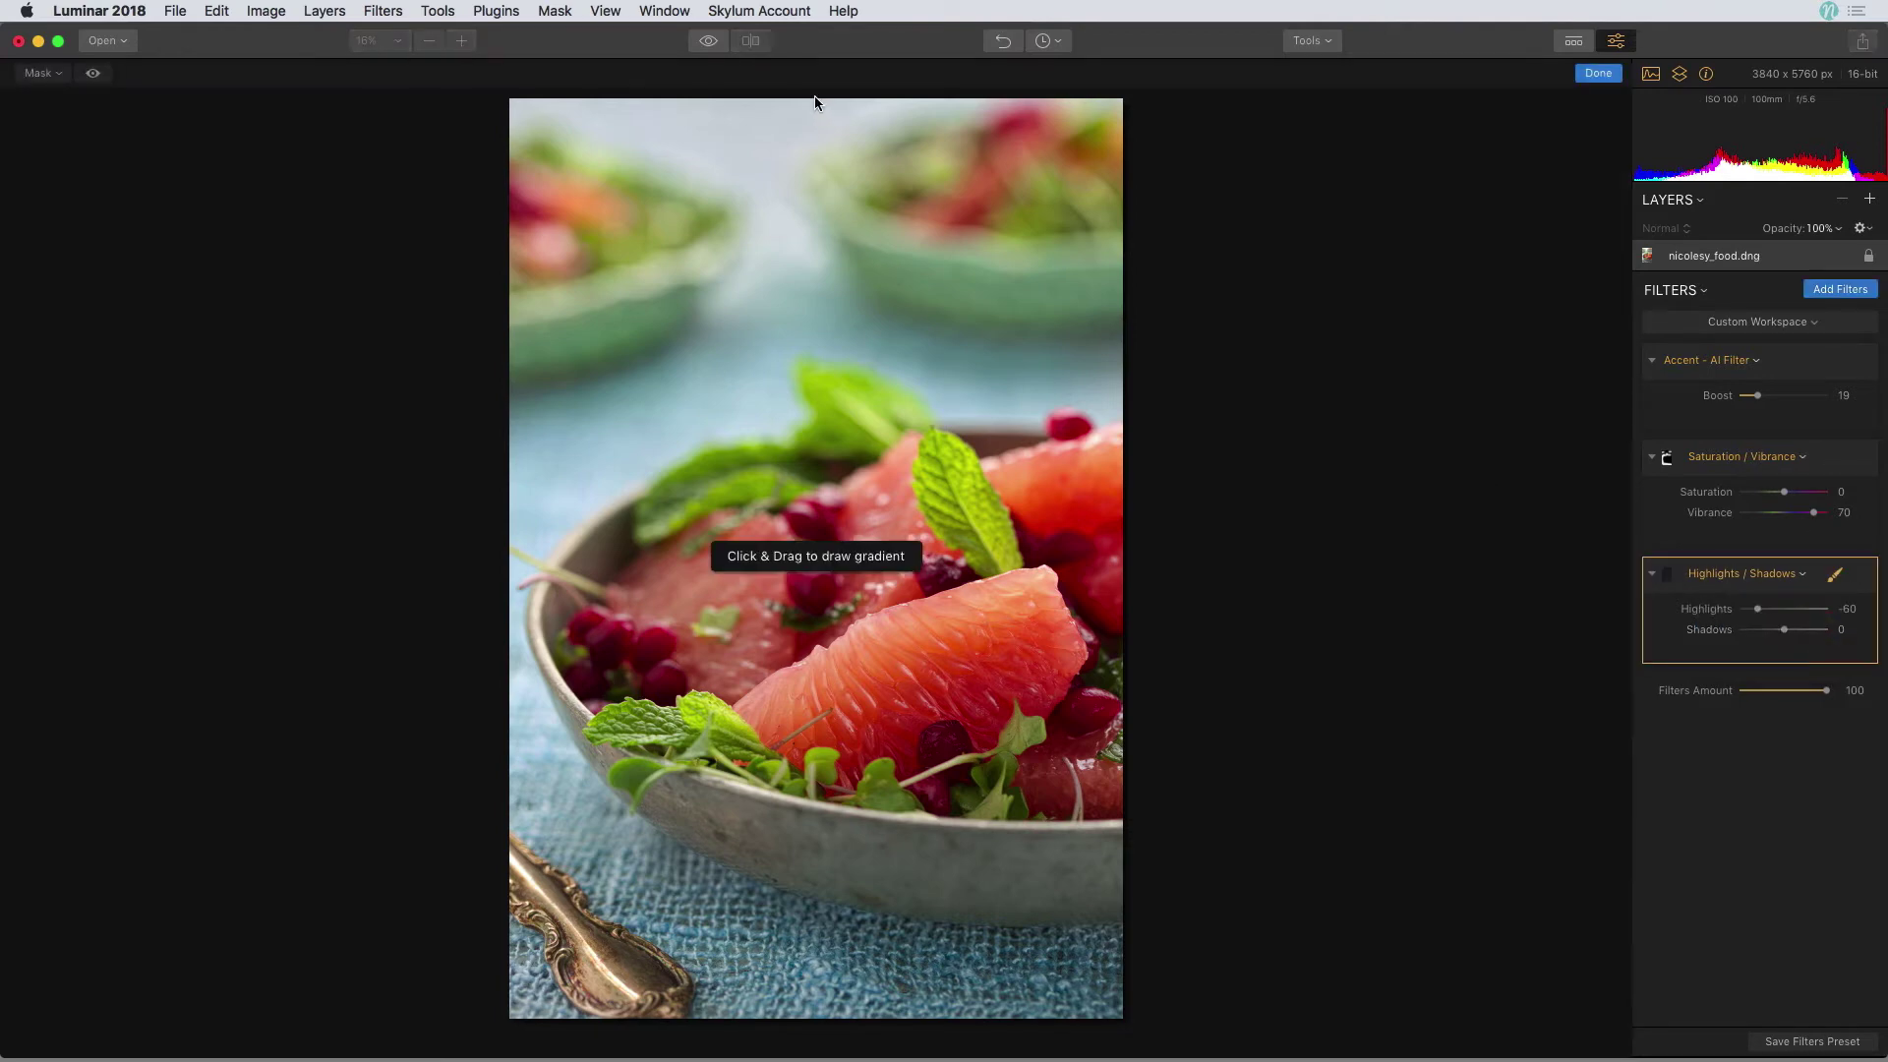
pyautogui.moveTo(821, 106); pyautogui.dragTo(807, 824)
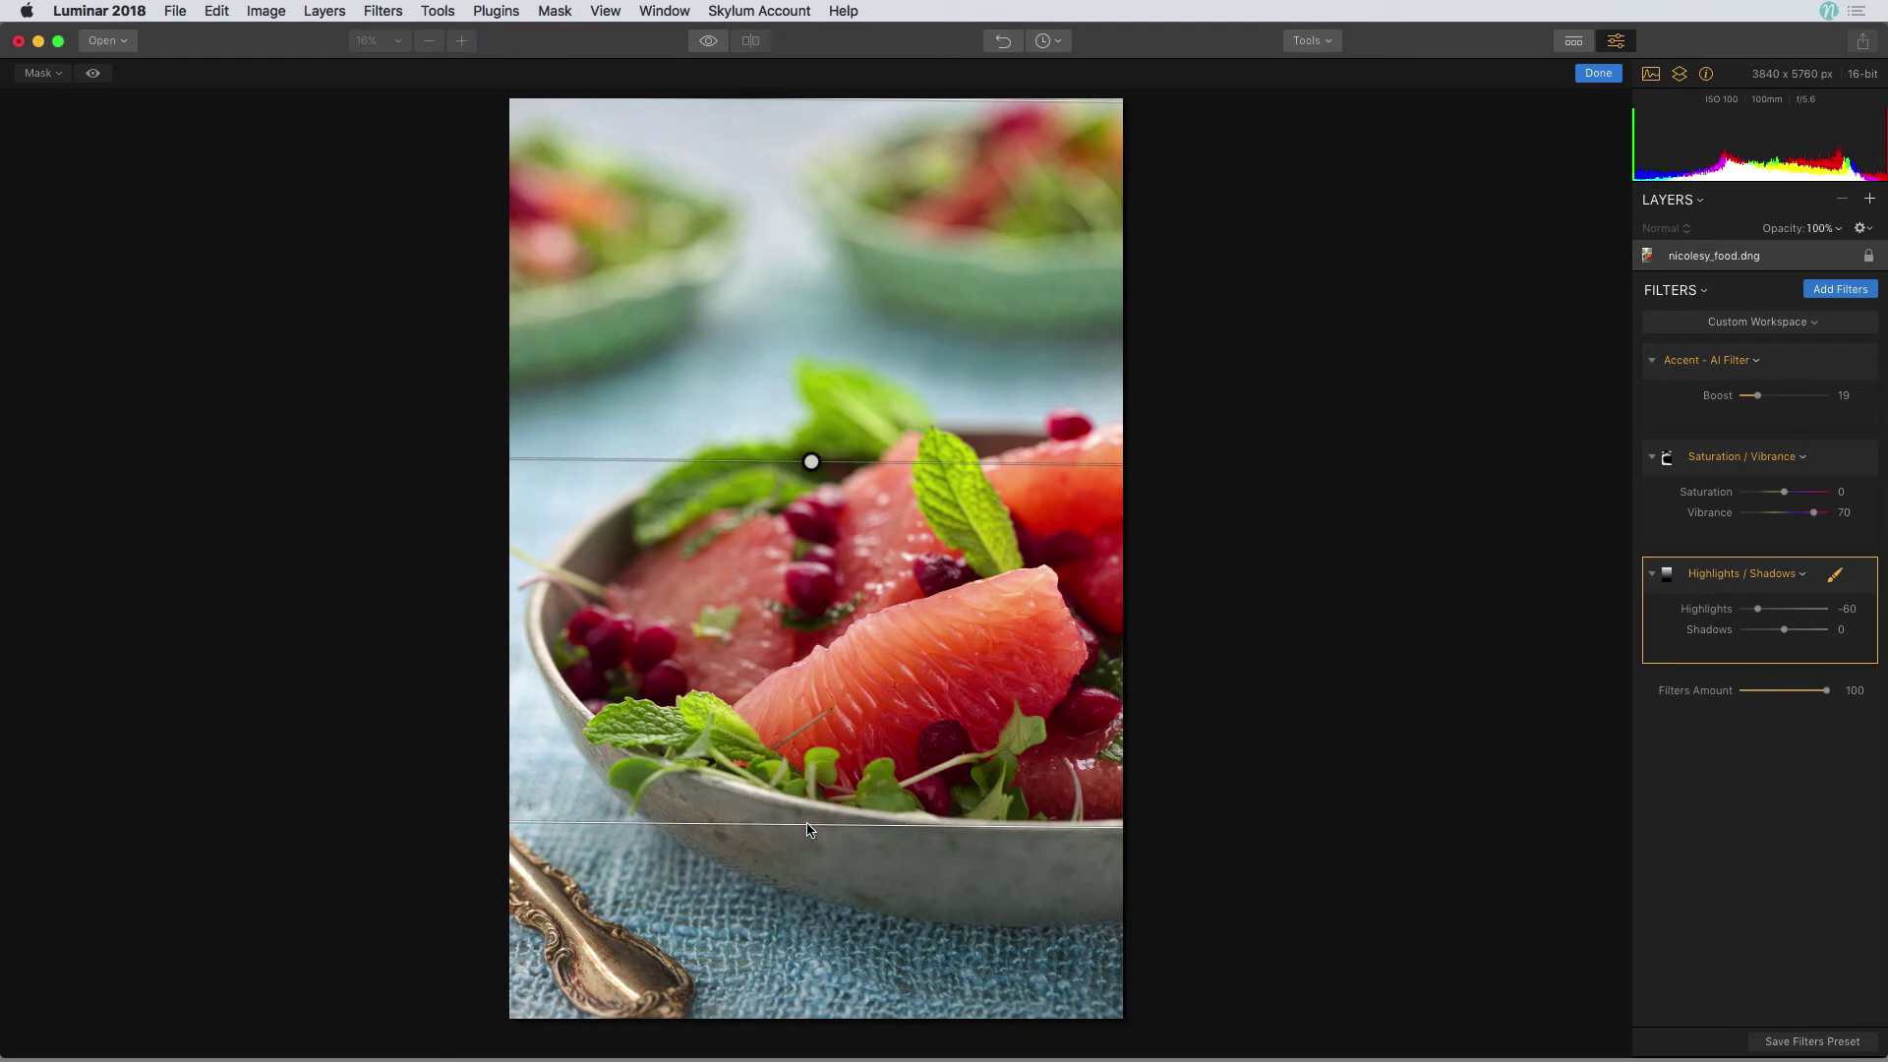
pyautogui.click(93, 74)
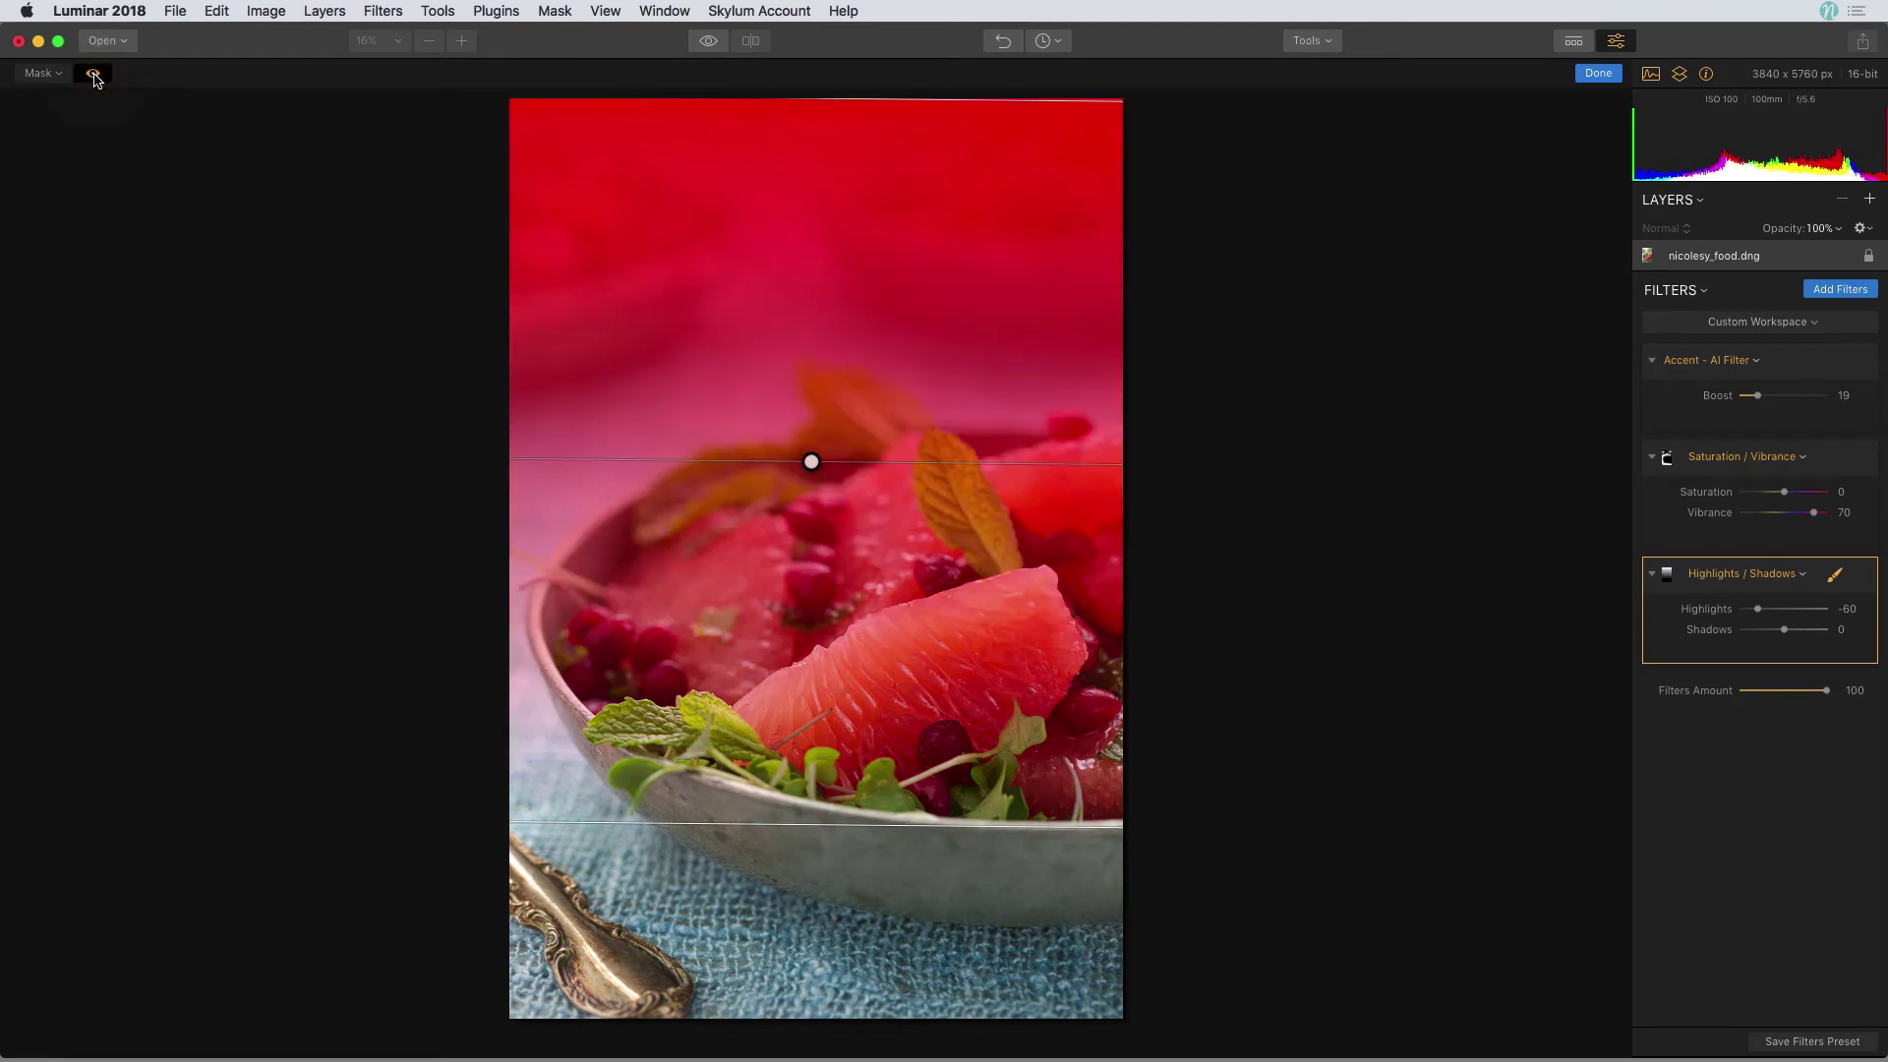
pyautogui.click(94, 75)
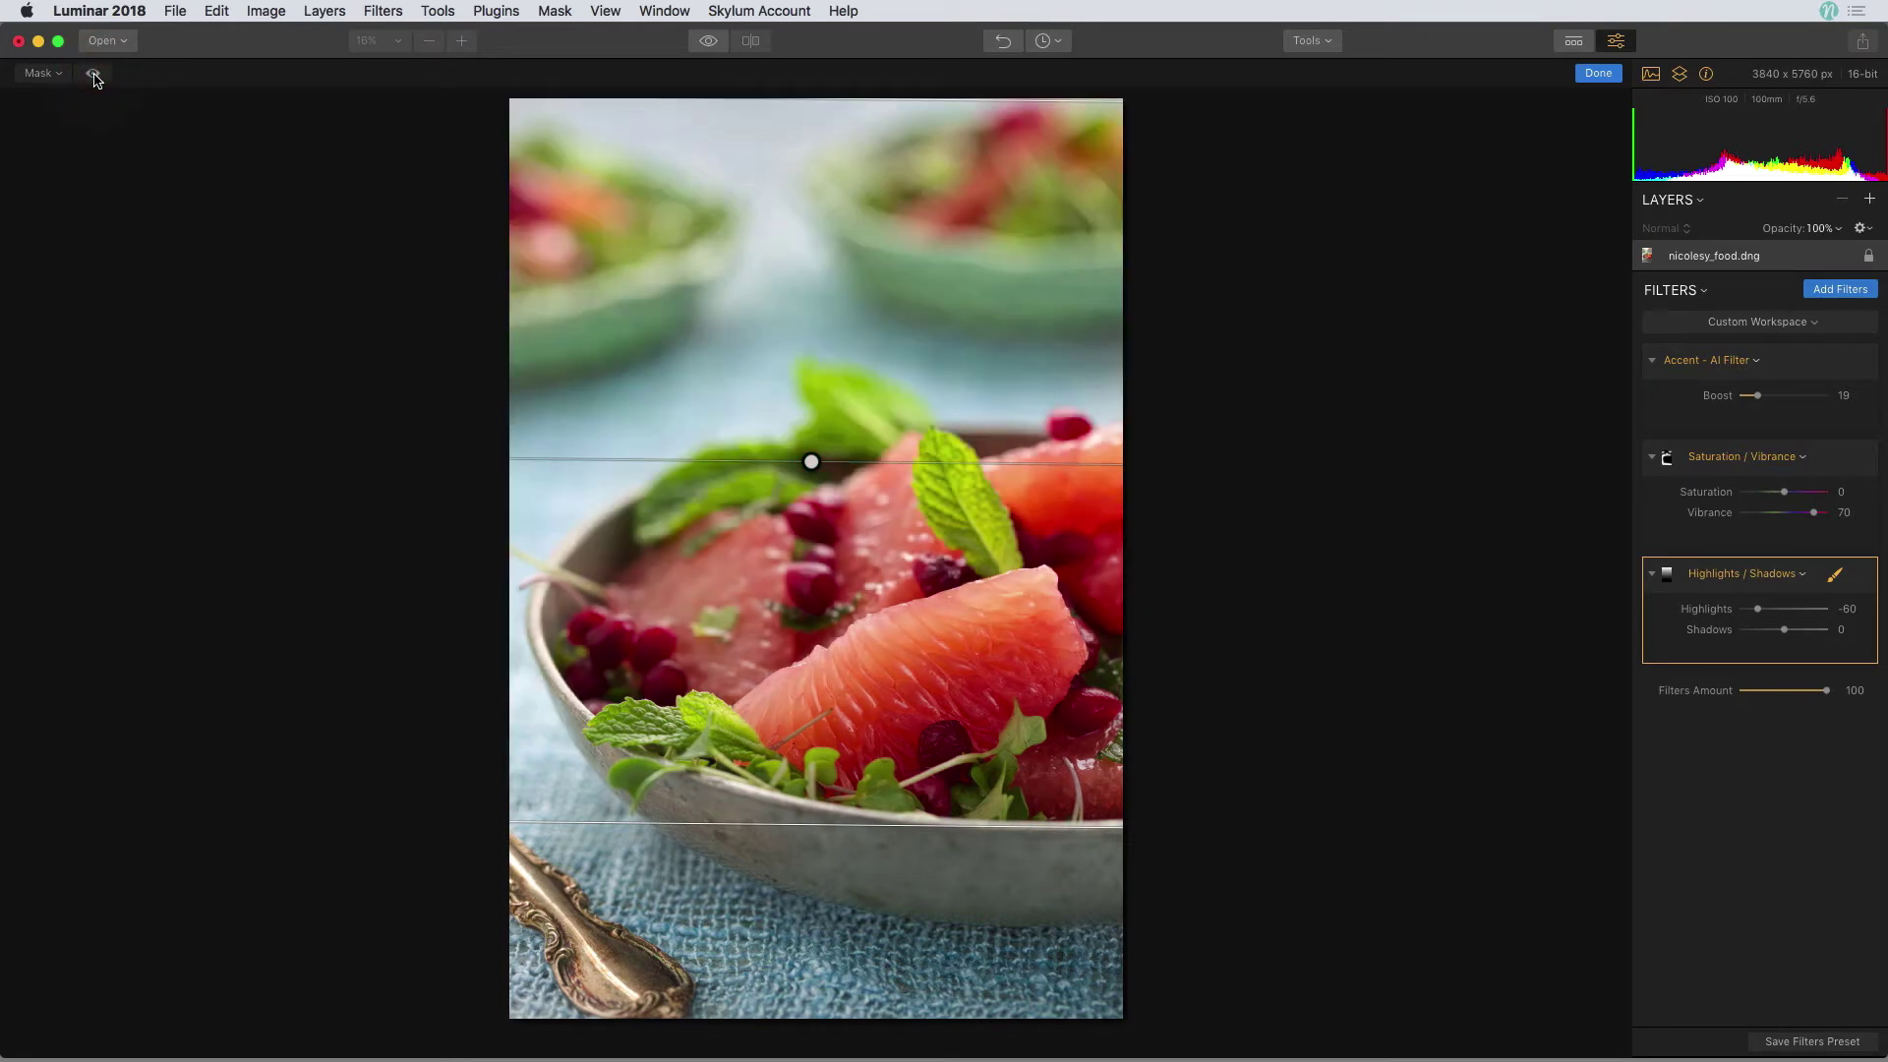
pyautogui.click(1589, 80)
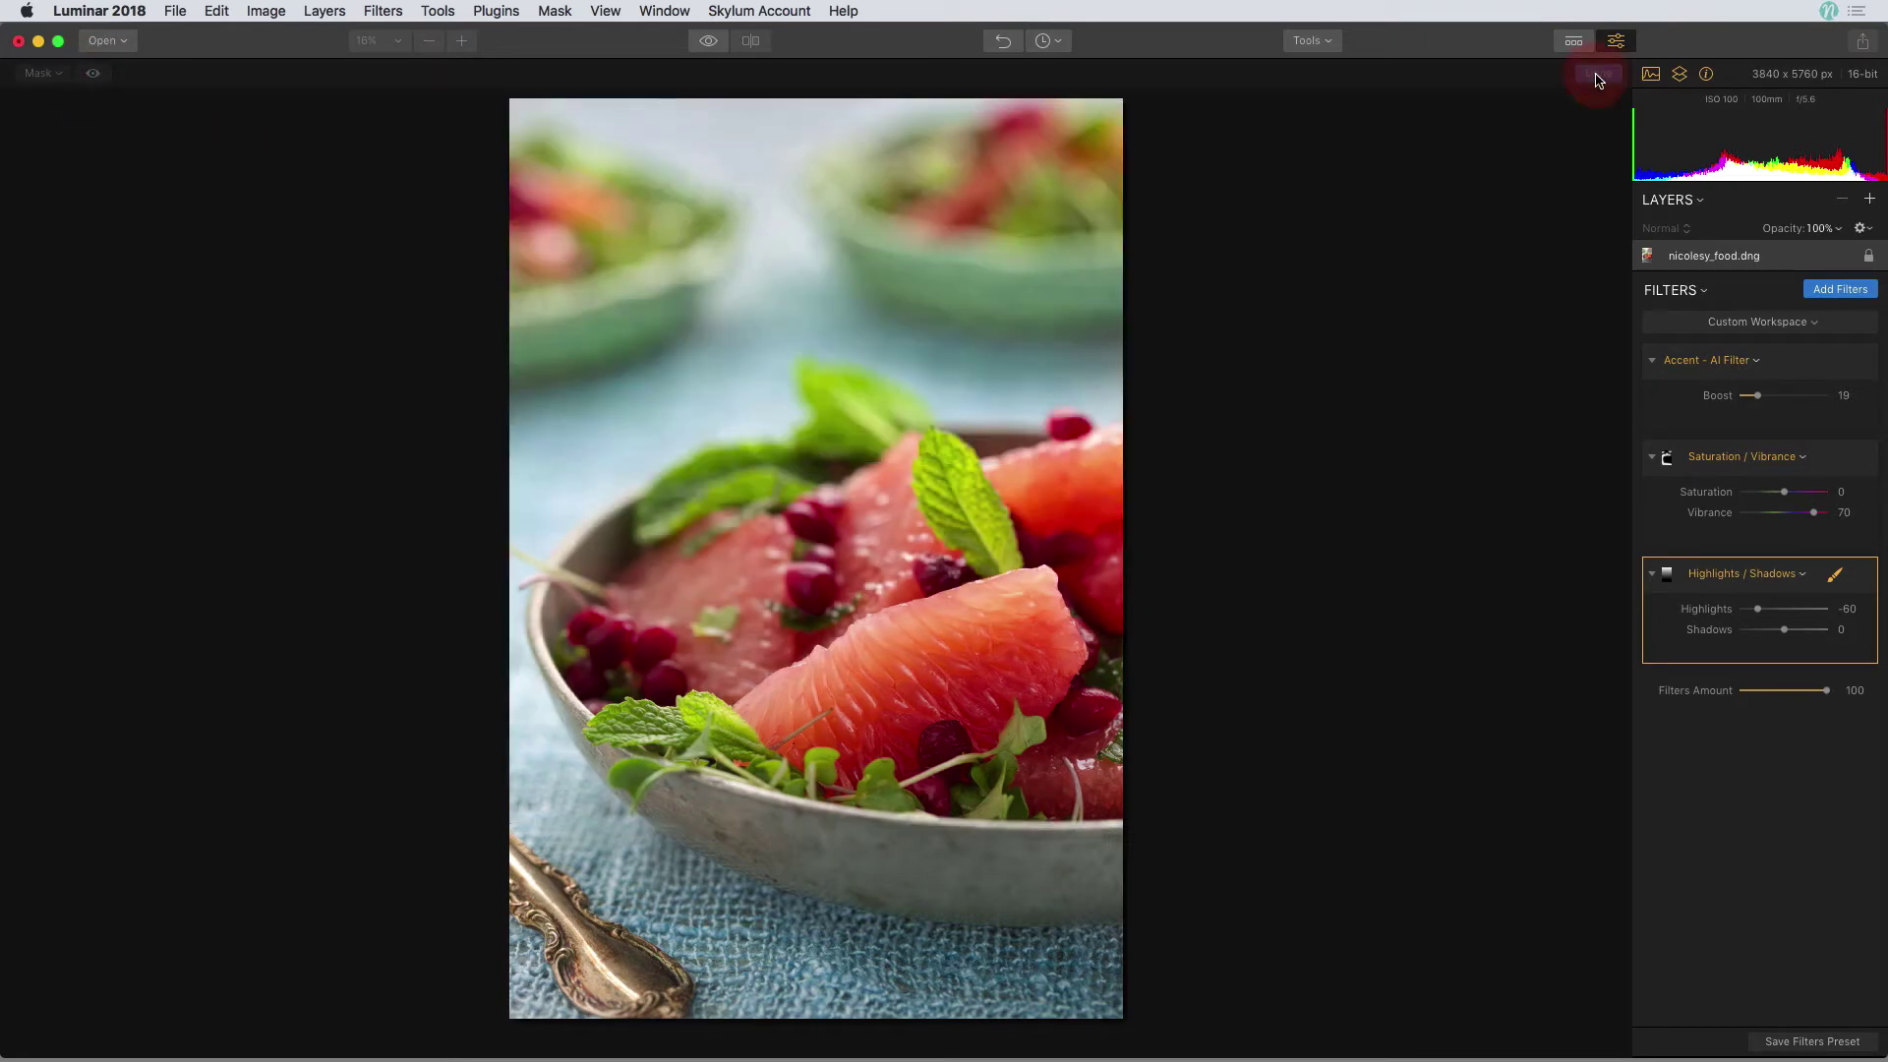
pyautogui.click(1860, 577)
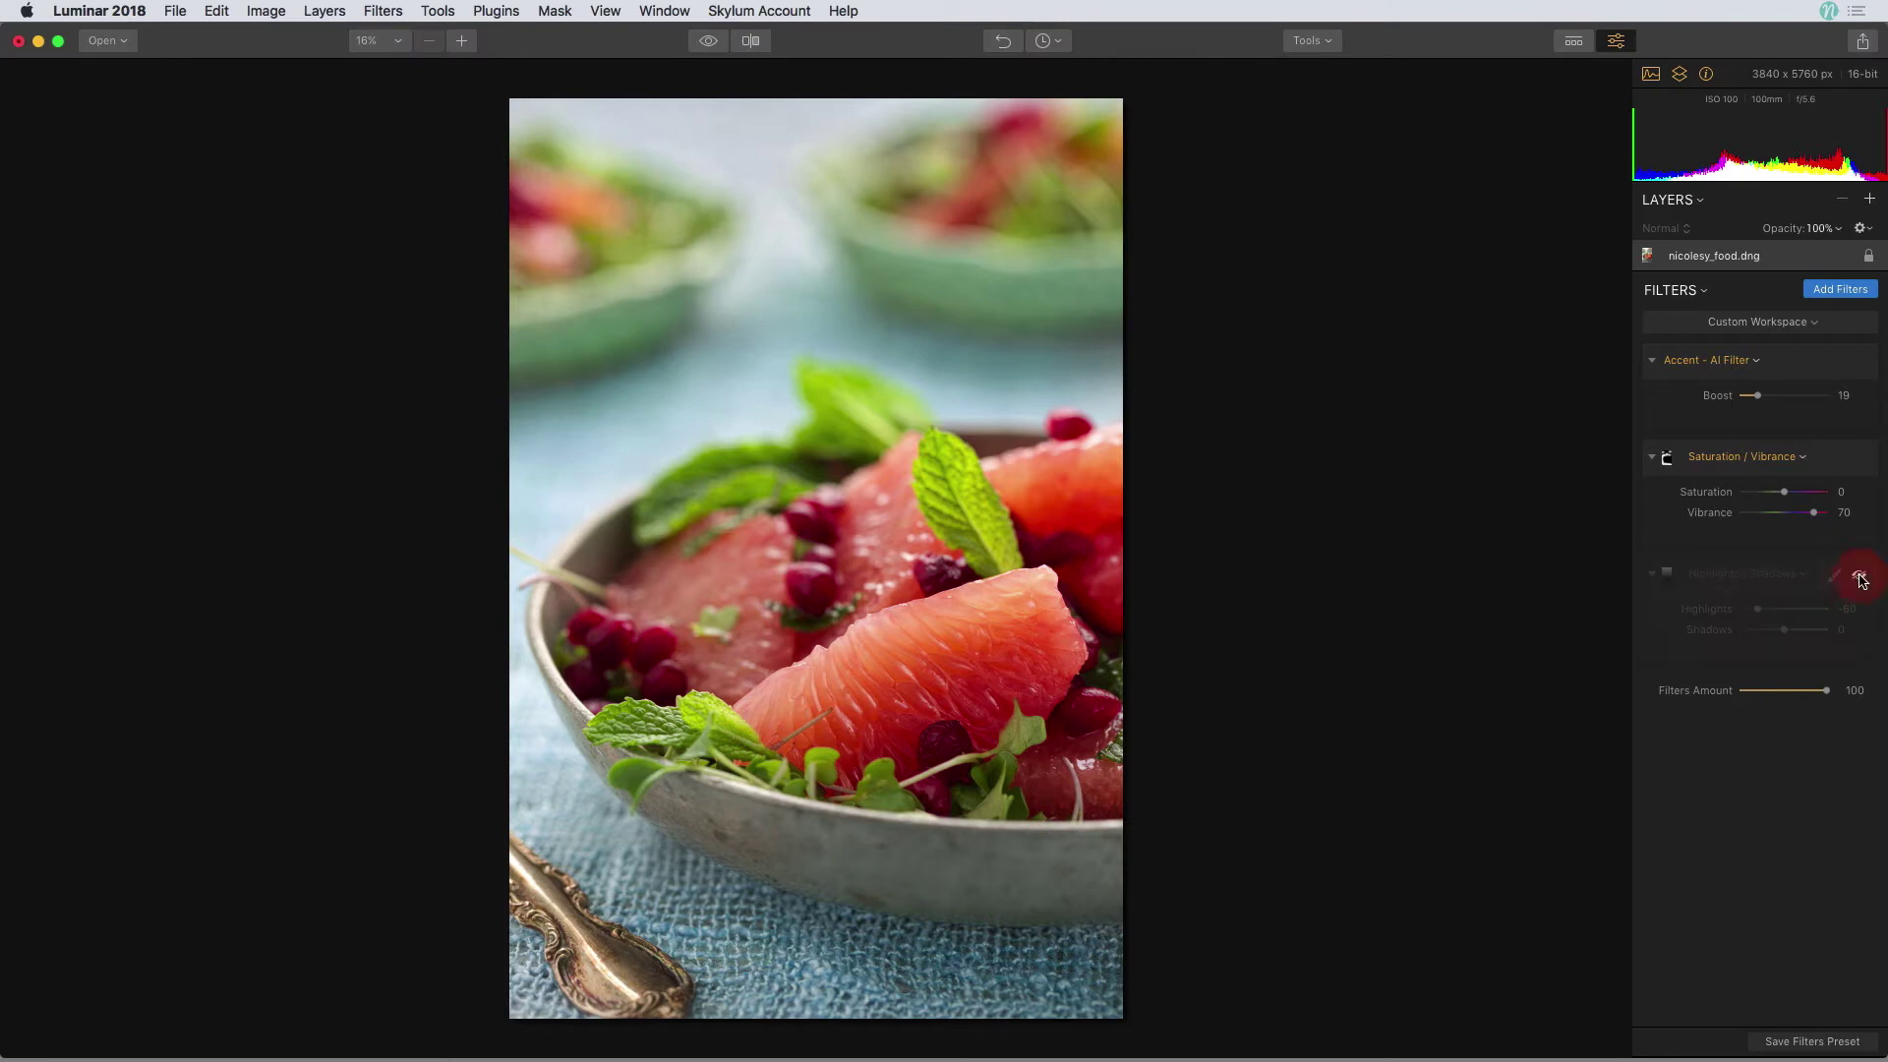
pyautogui.click(1860, 577)
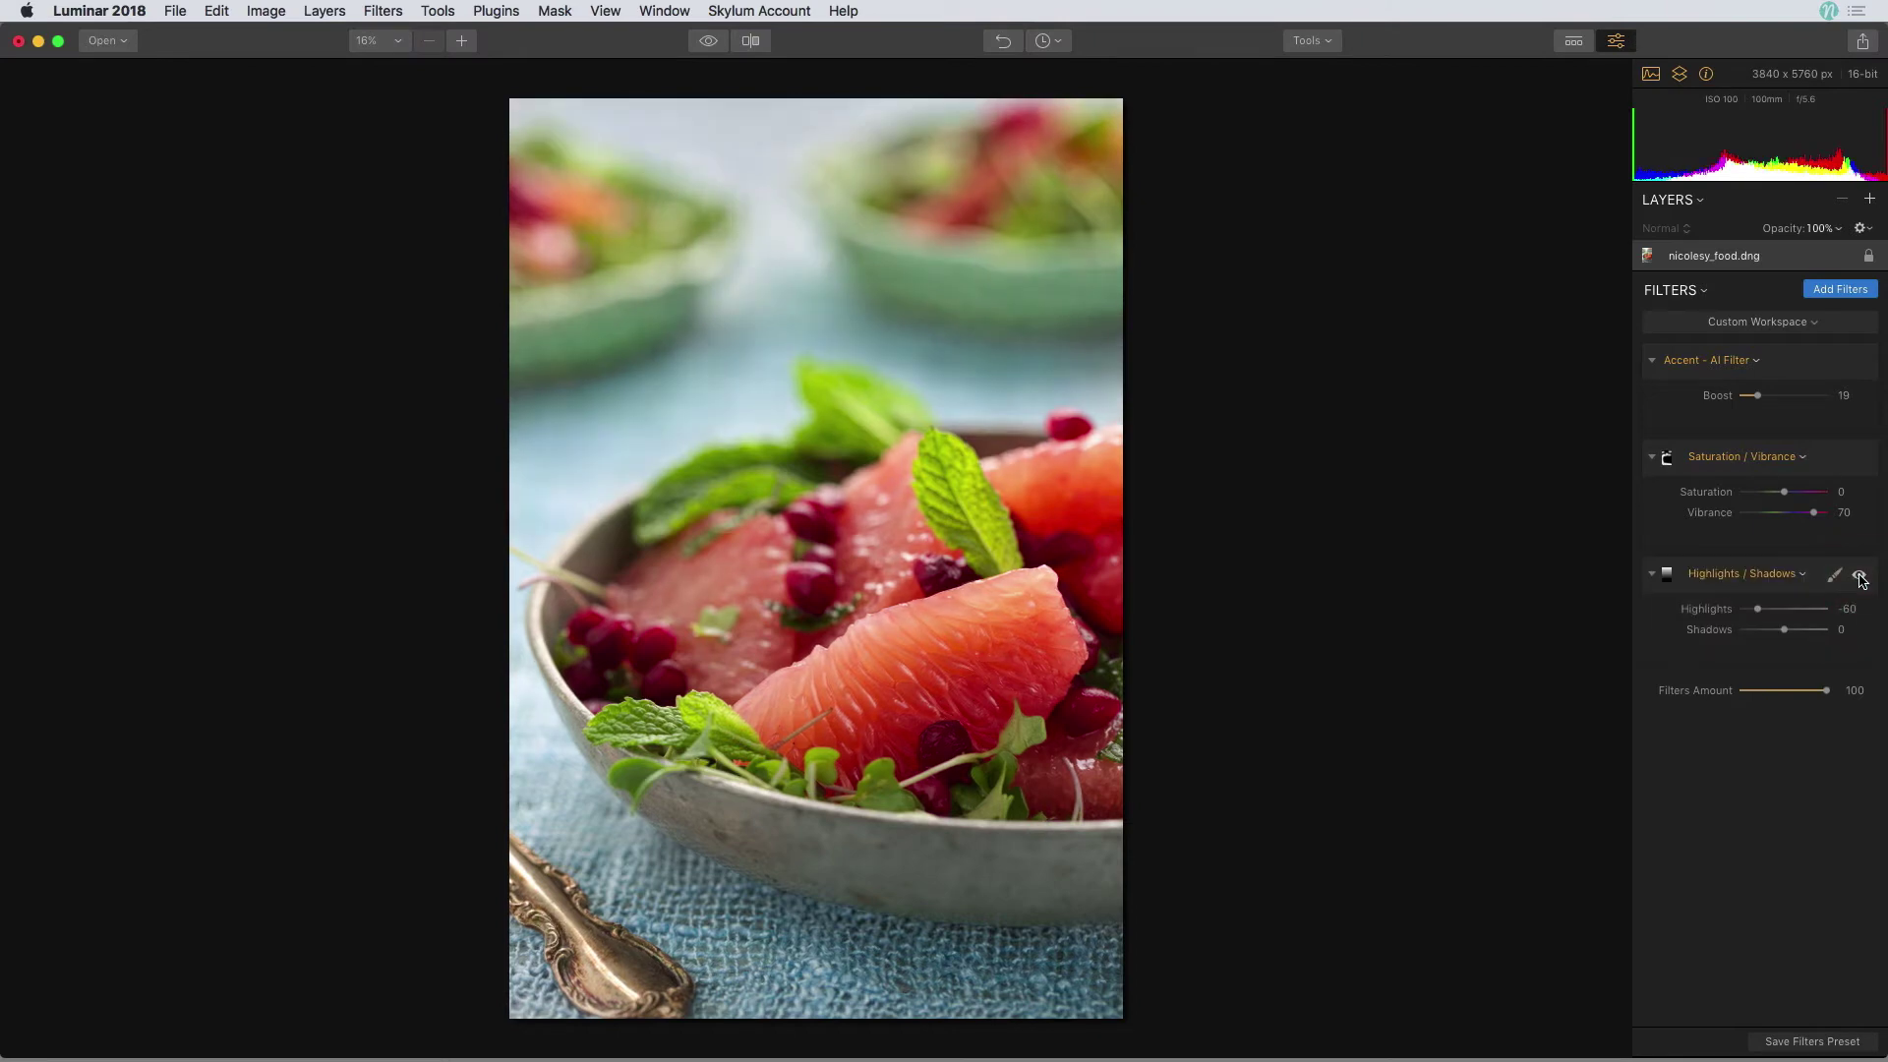
pyautogui.click(1859, 577)
pyautogui.click(1859, 578)
pyautogui.click(1844, 291)
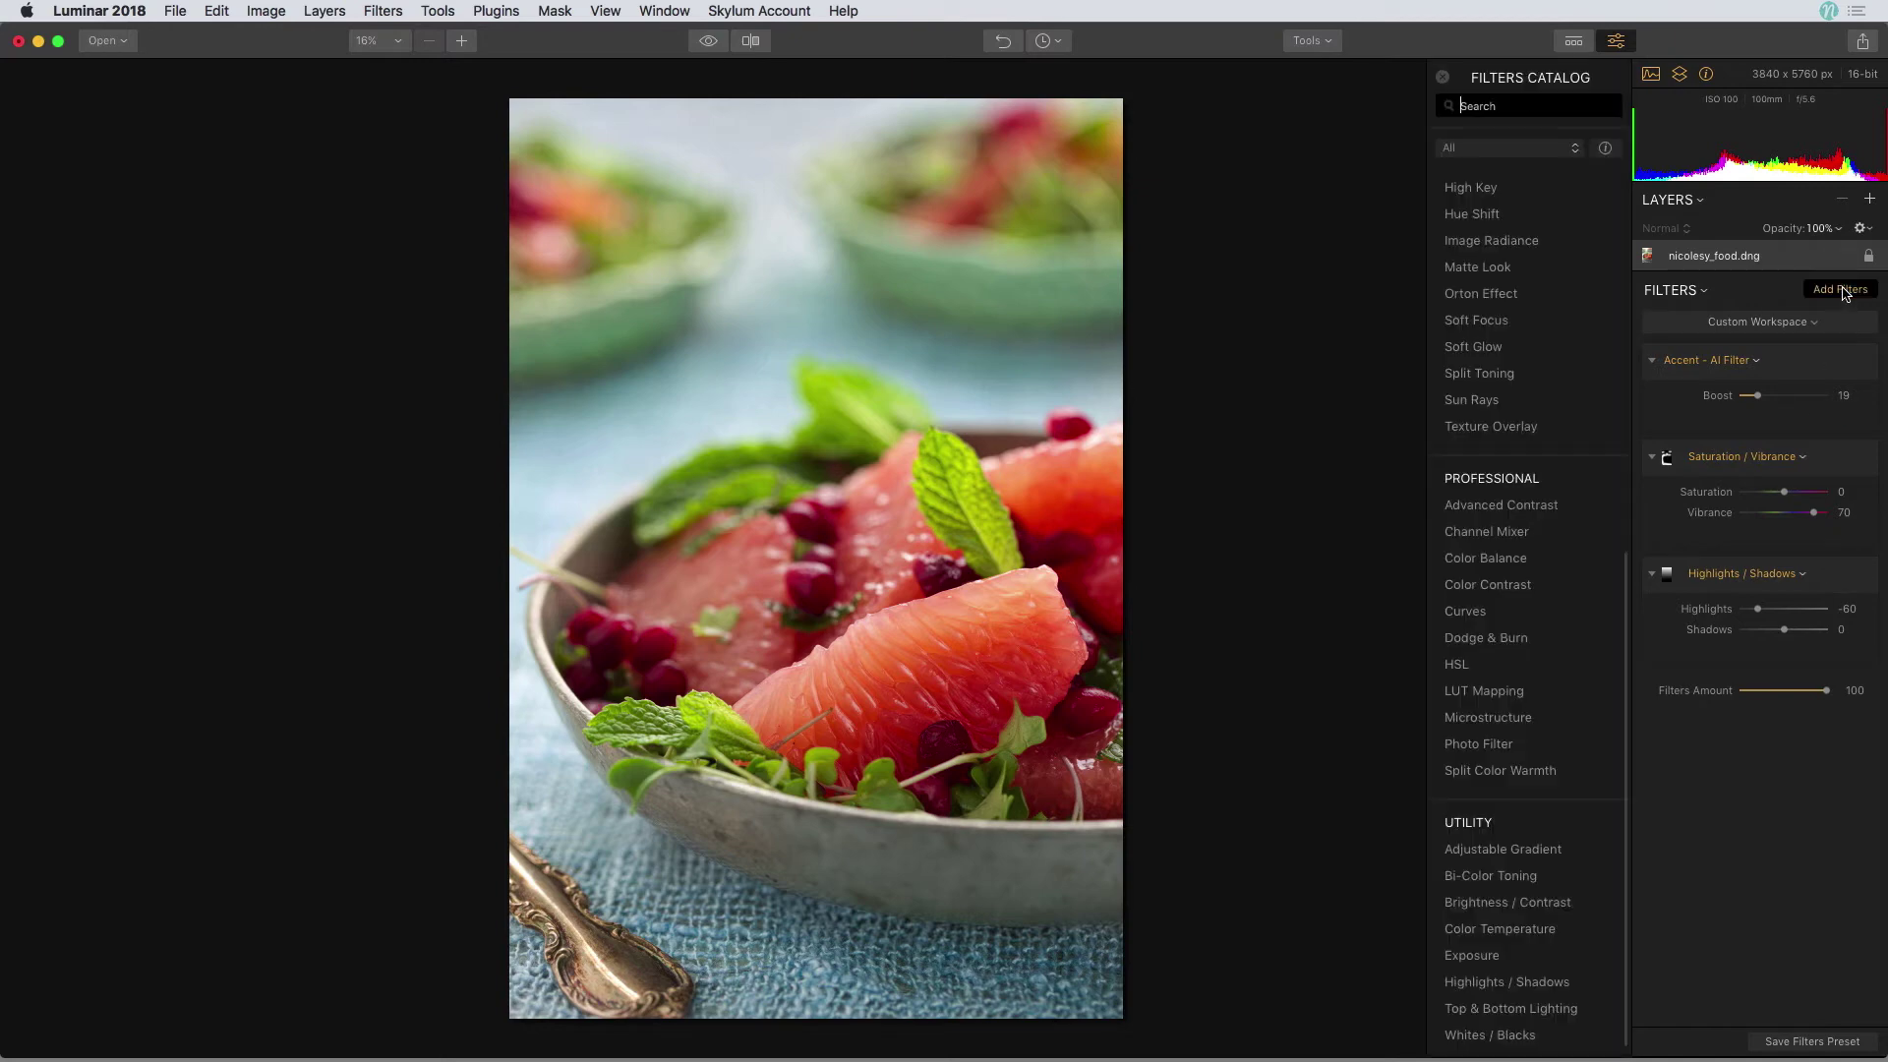
# Add a Curves filter, bow the curve upward with a second lower point, and compare
pyautogui.click(1507, 613)
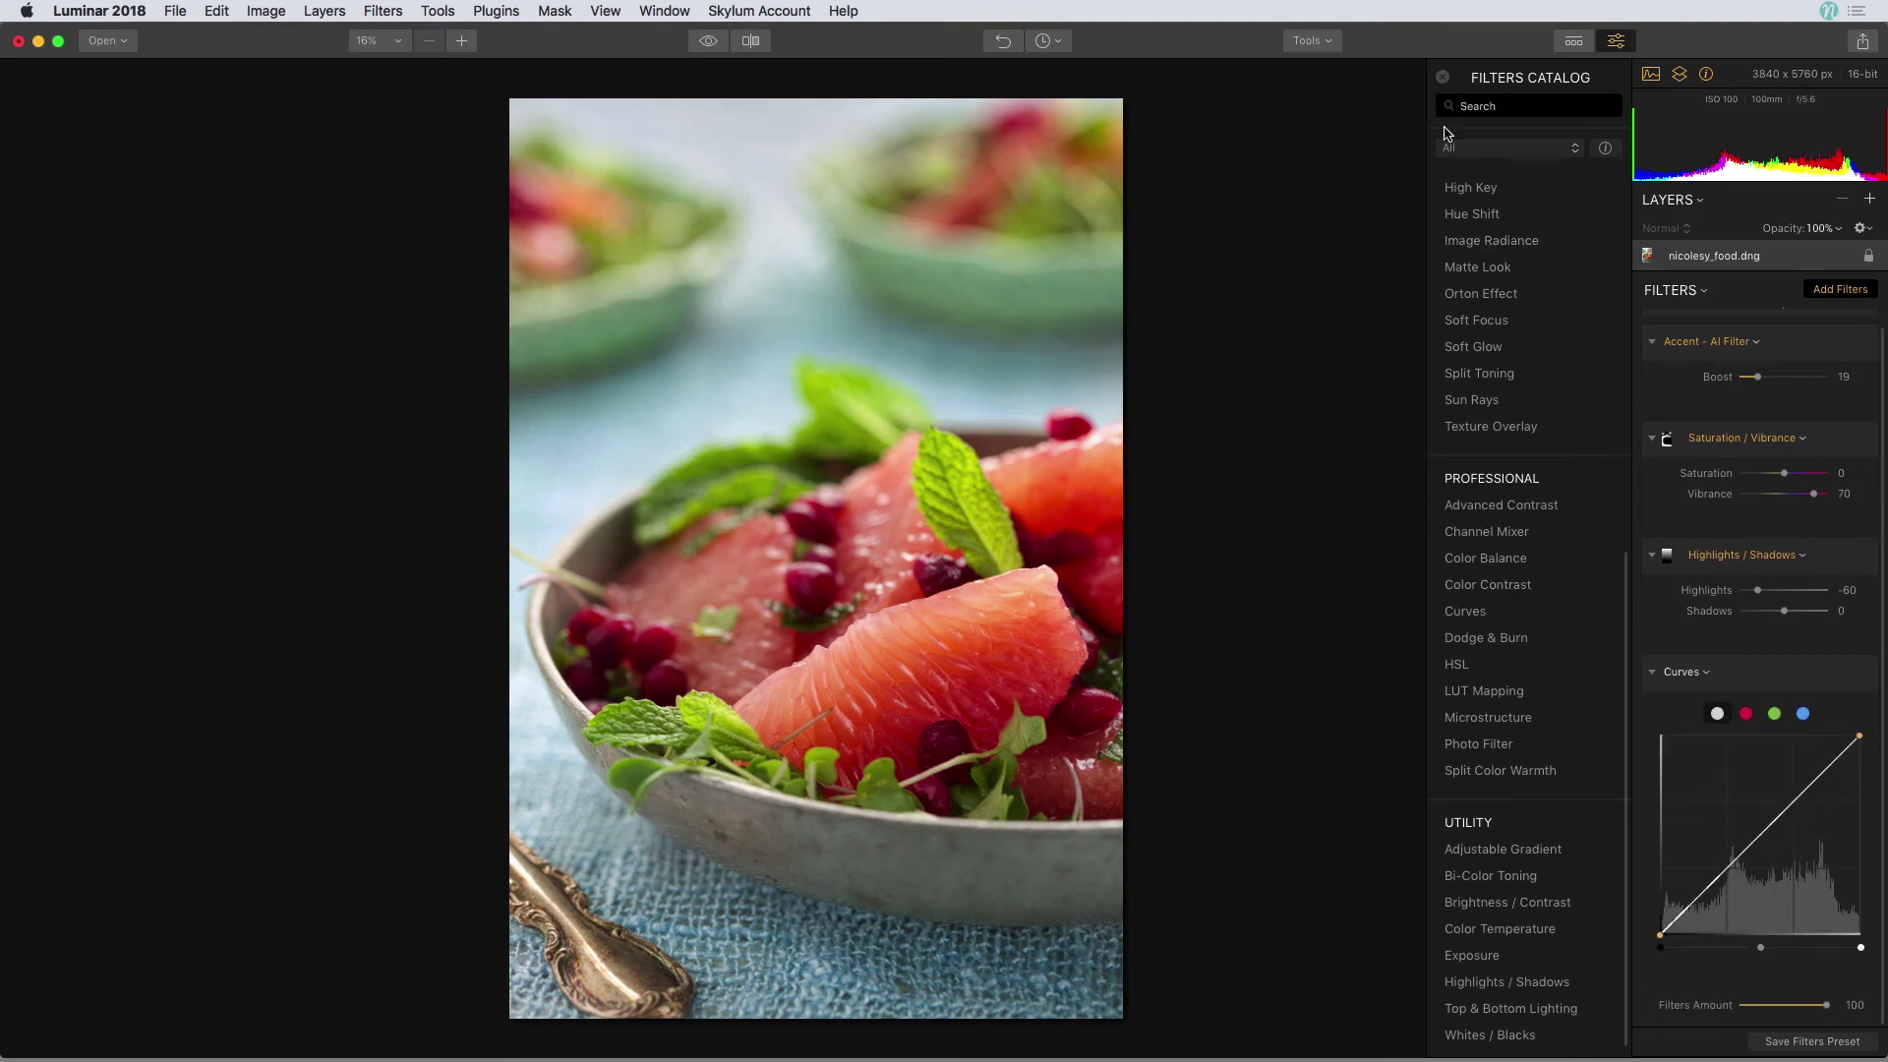
pyautogui.click(1442, 78)
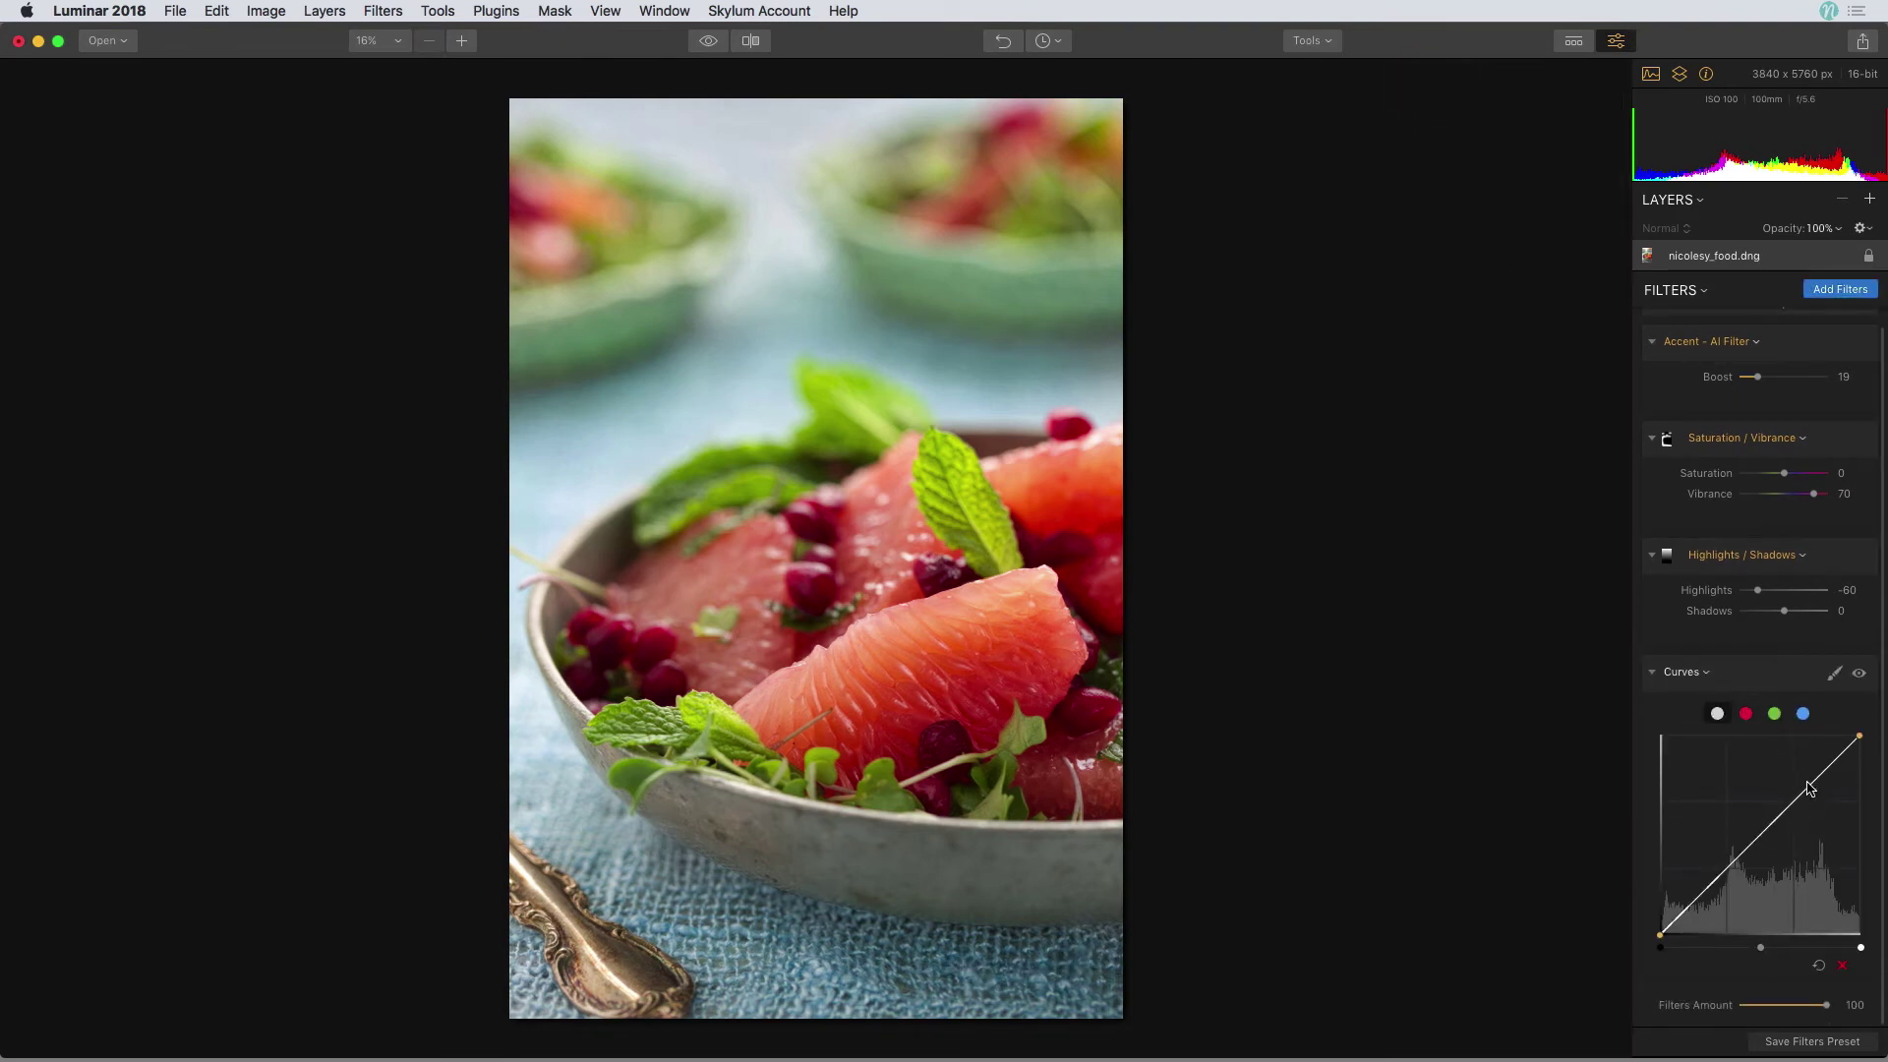
pyautogui.moveTo(1808, 787); pyautogui.dragTo(1806, 784)
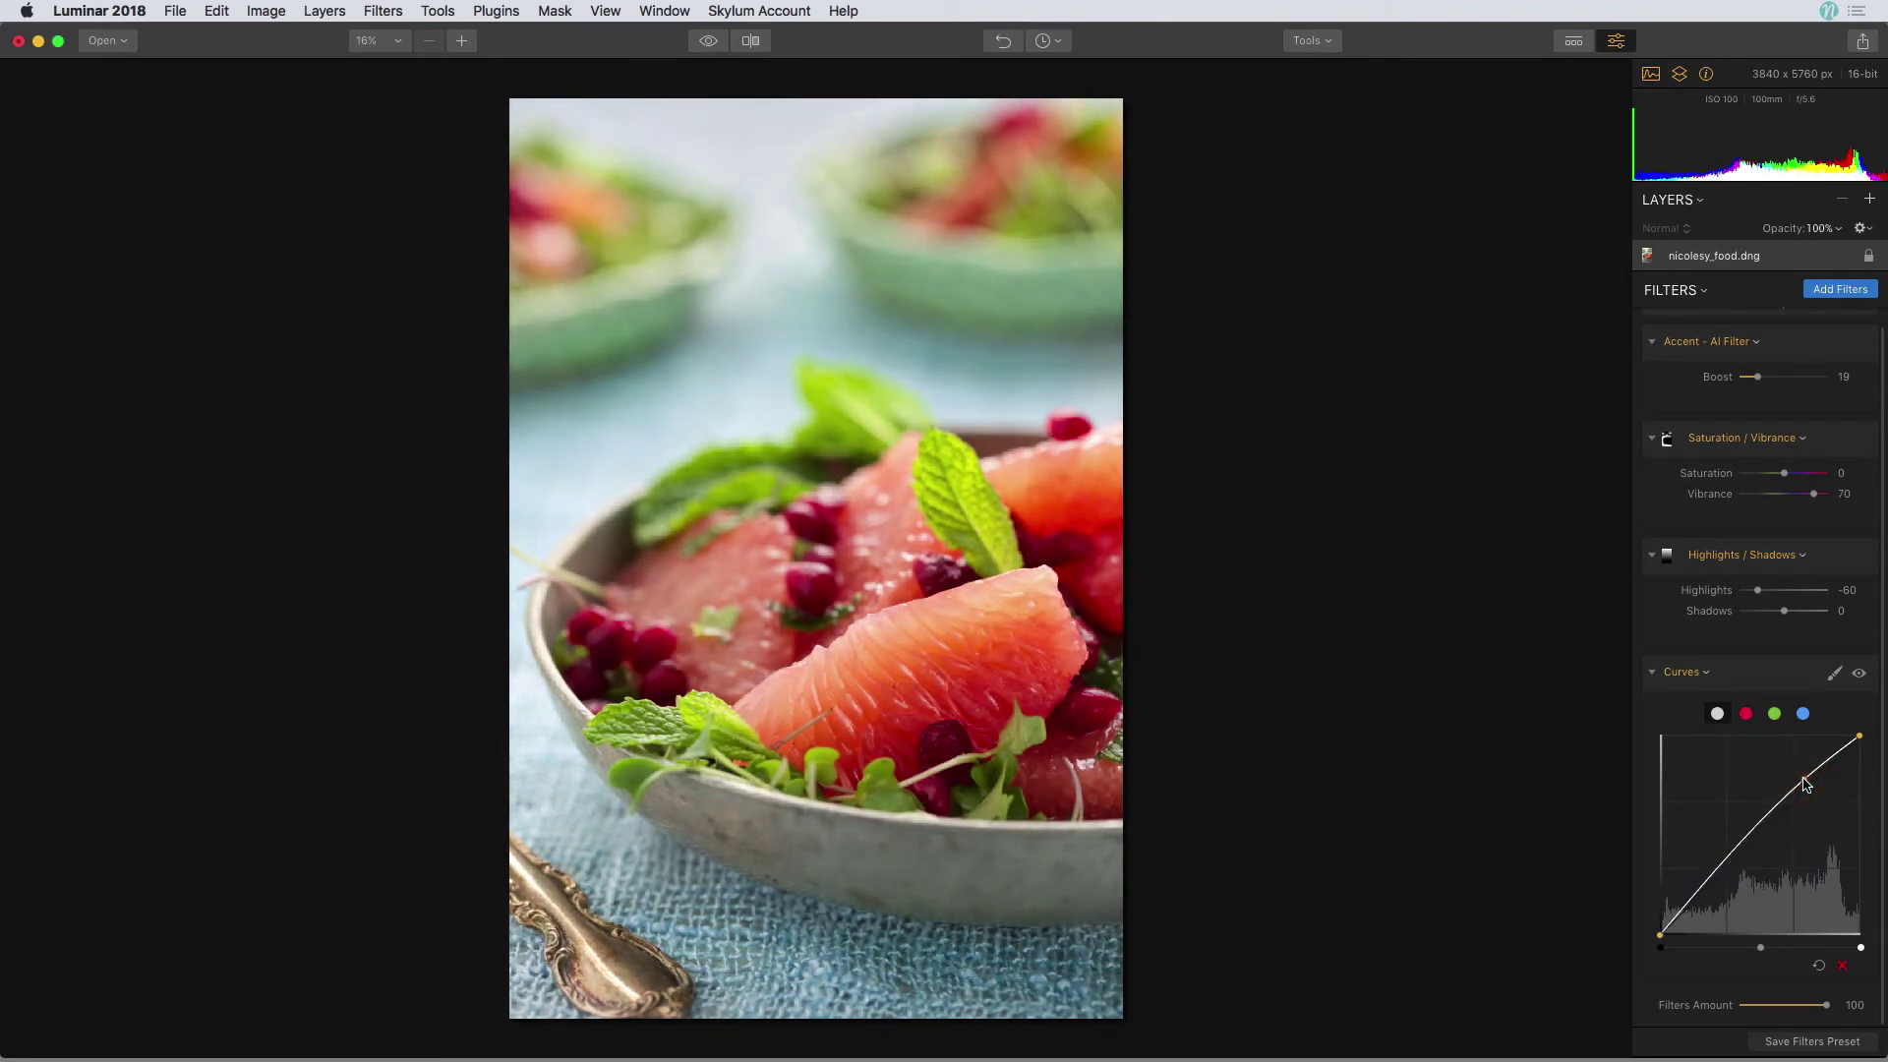
pyautogui.click(1719, 871)
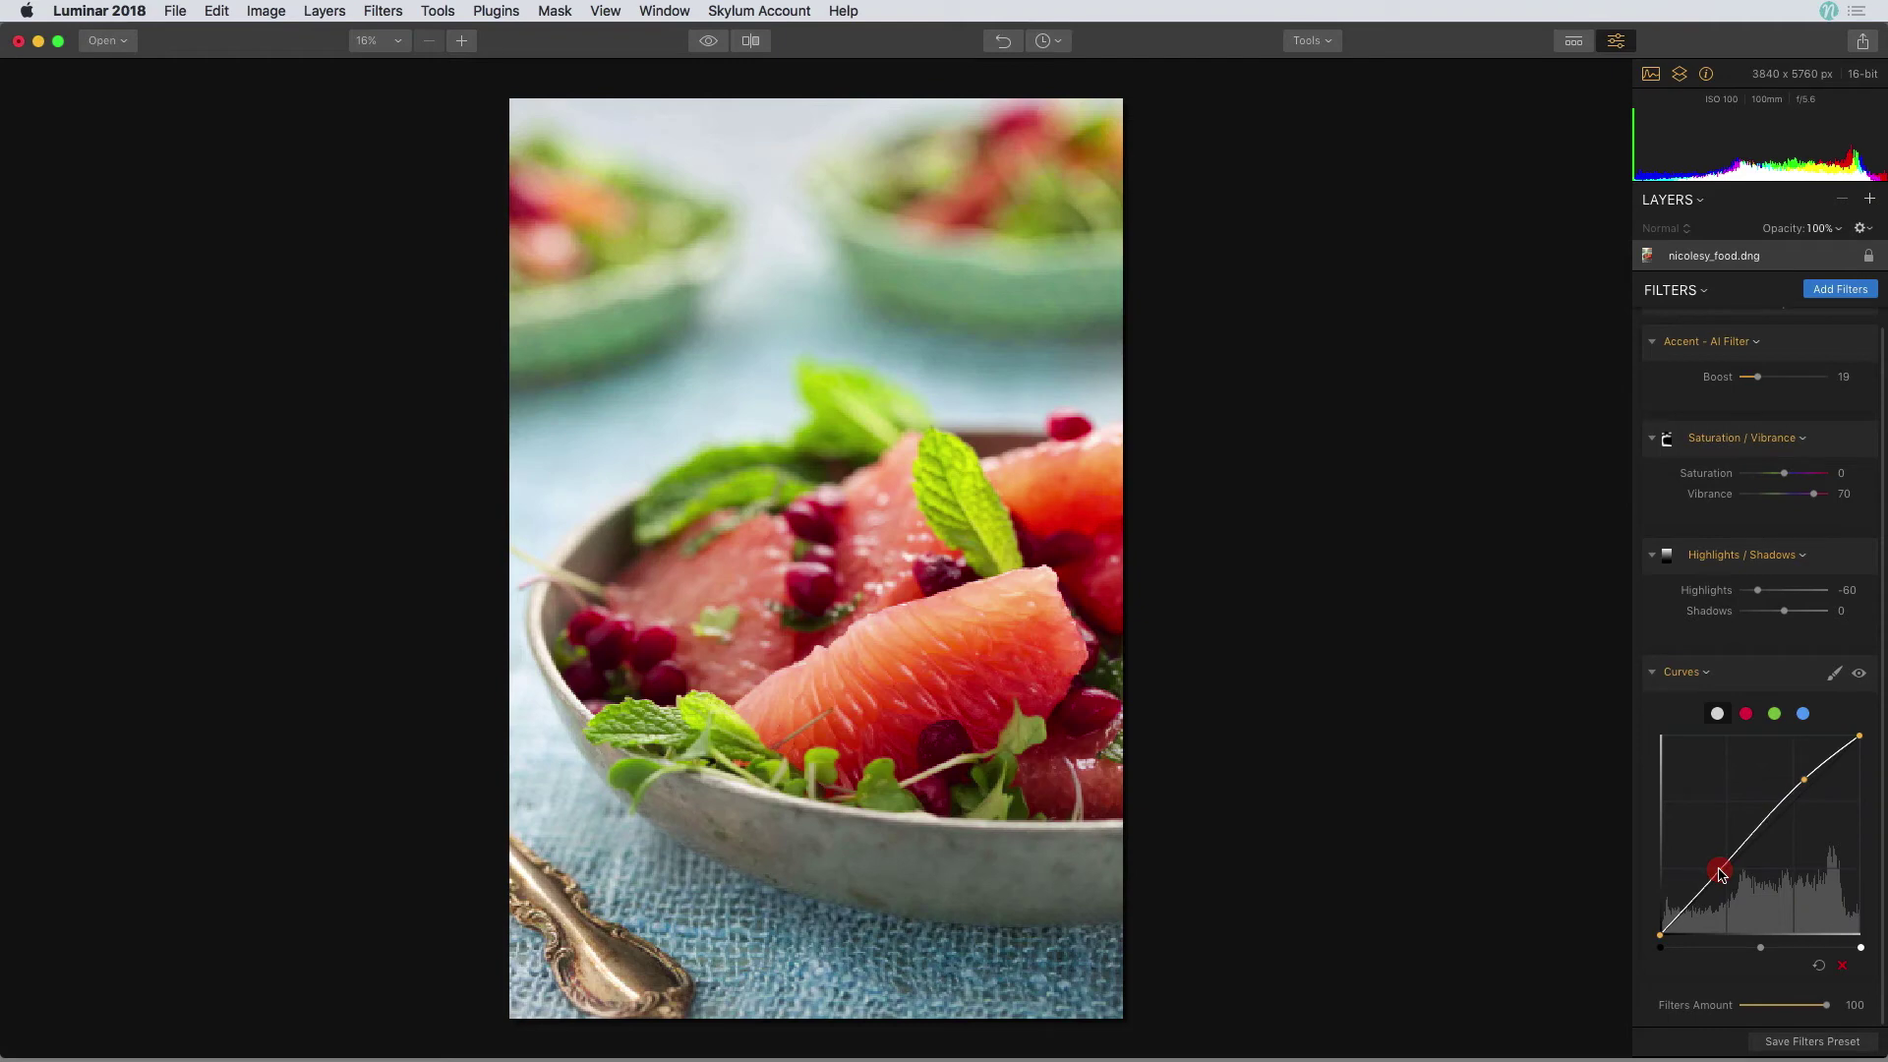
pyautogui.click(1860, 674)
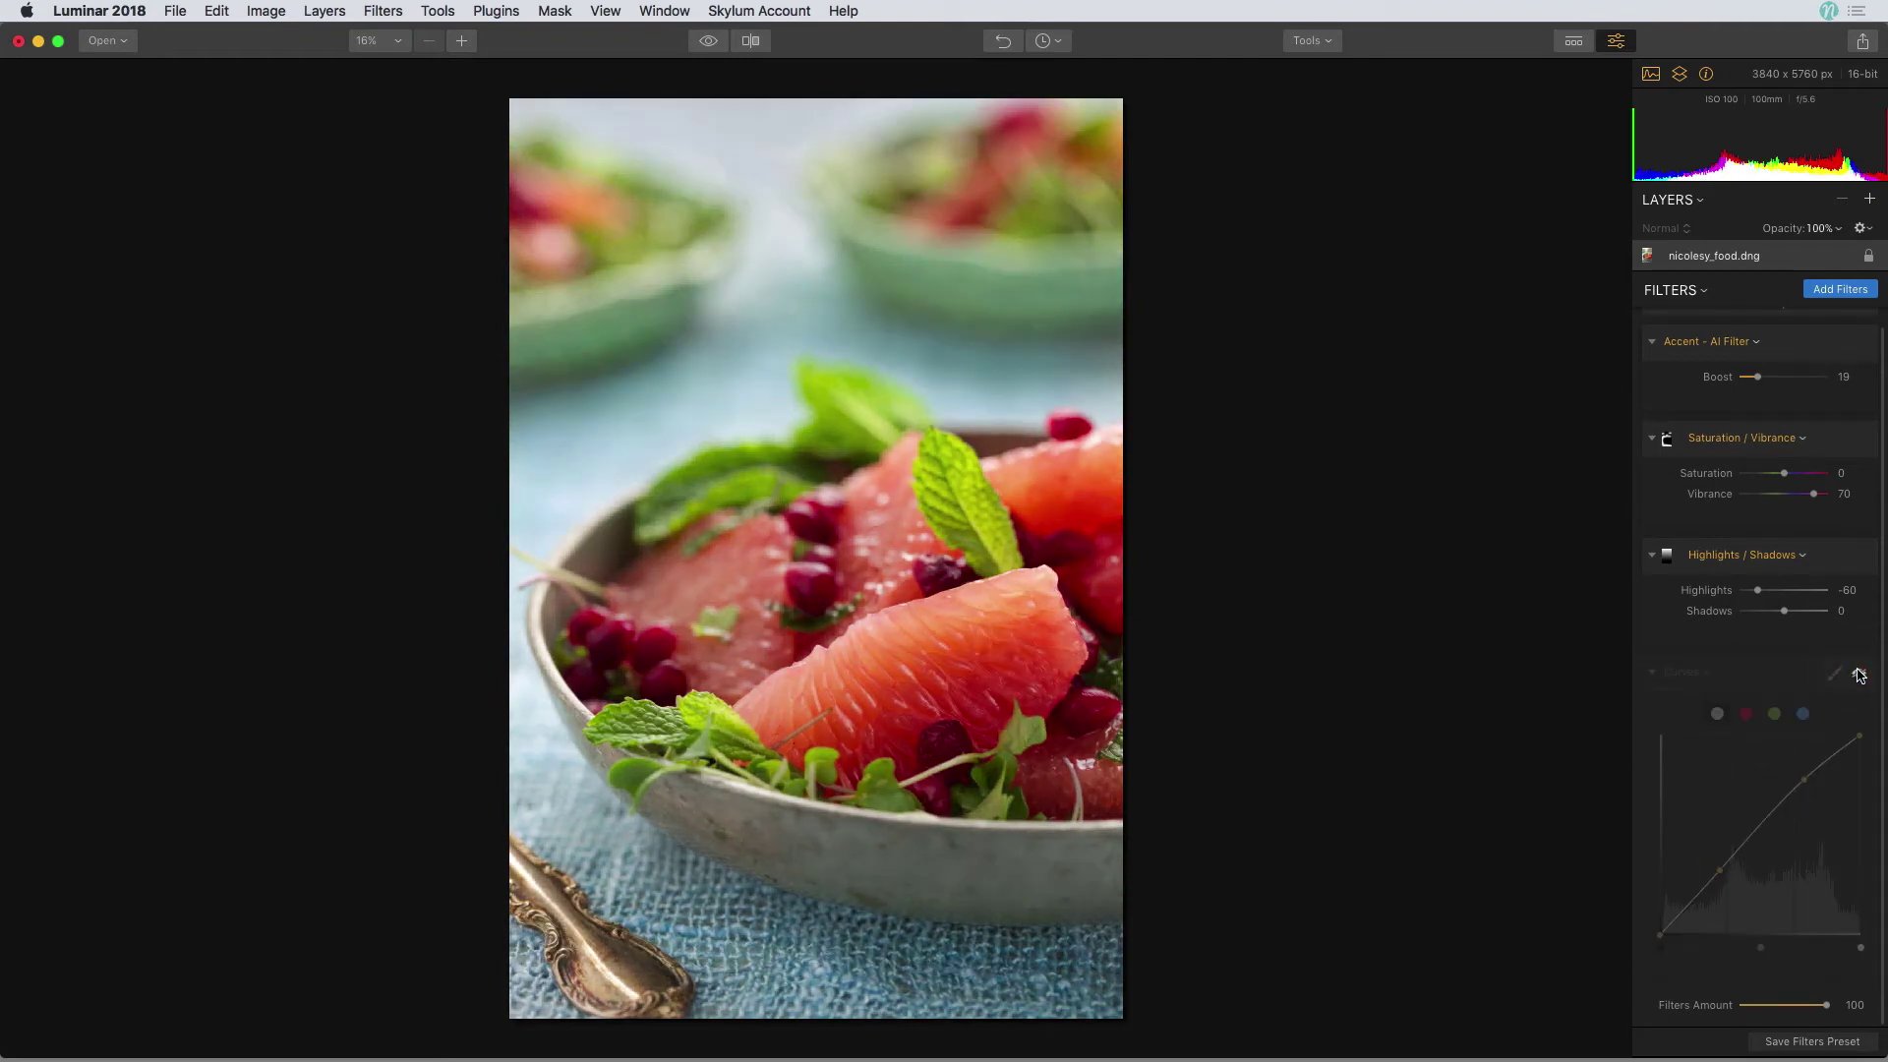
pyautogui.click(1861, 675)
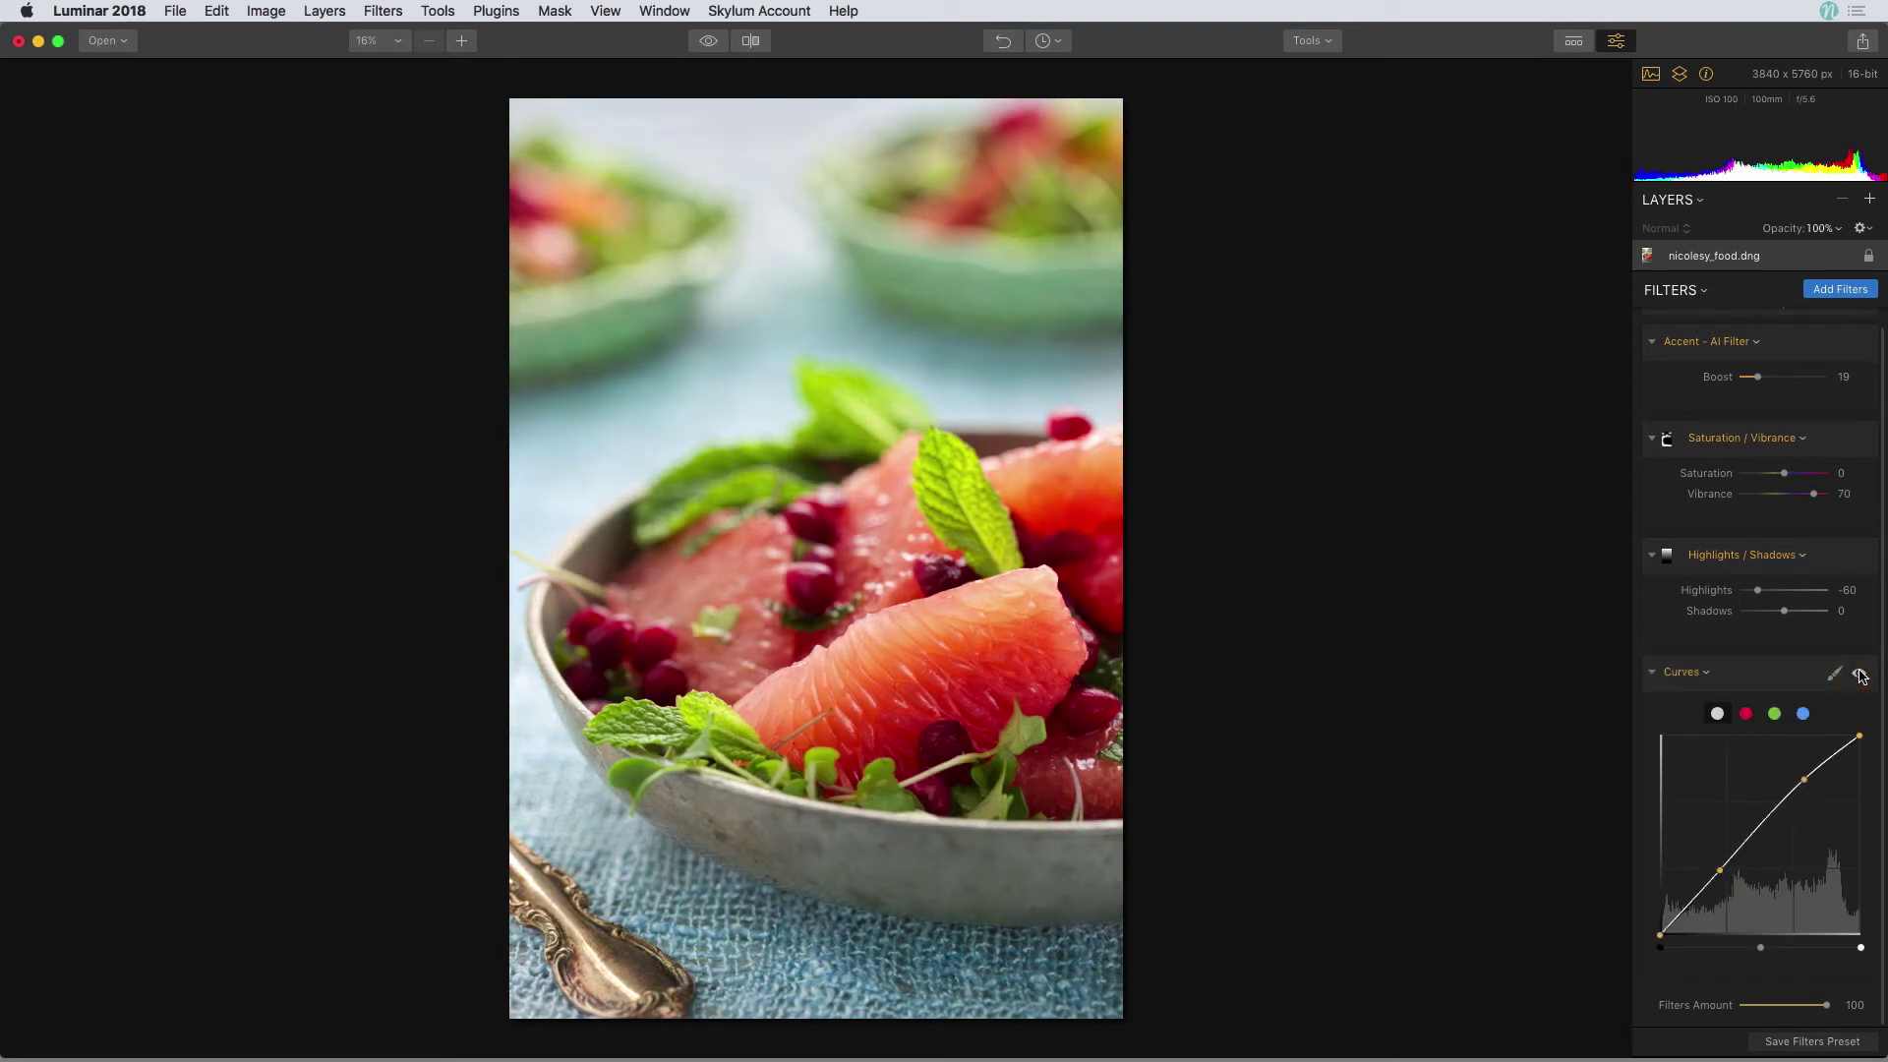
pyautogui.click(1835, 675)
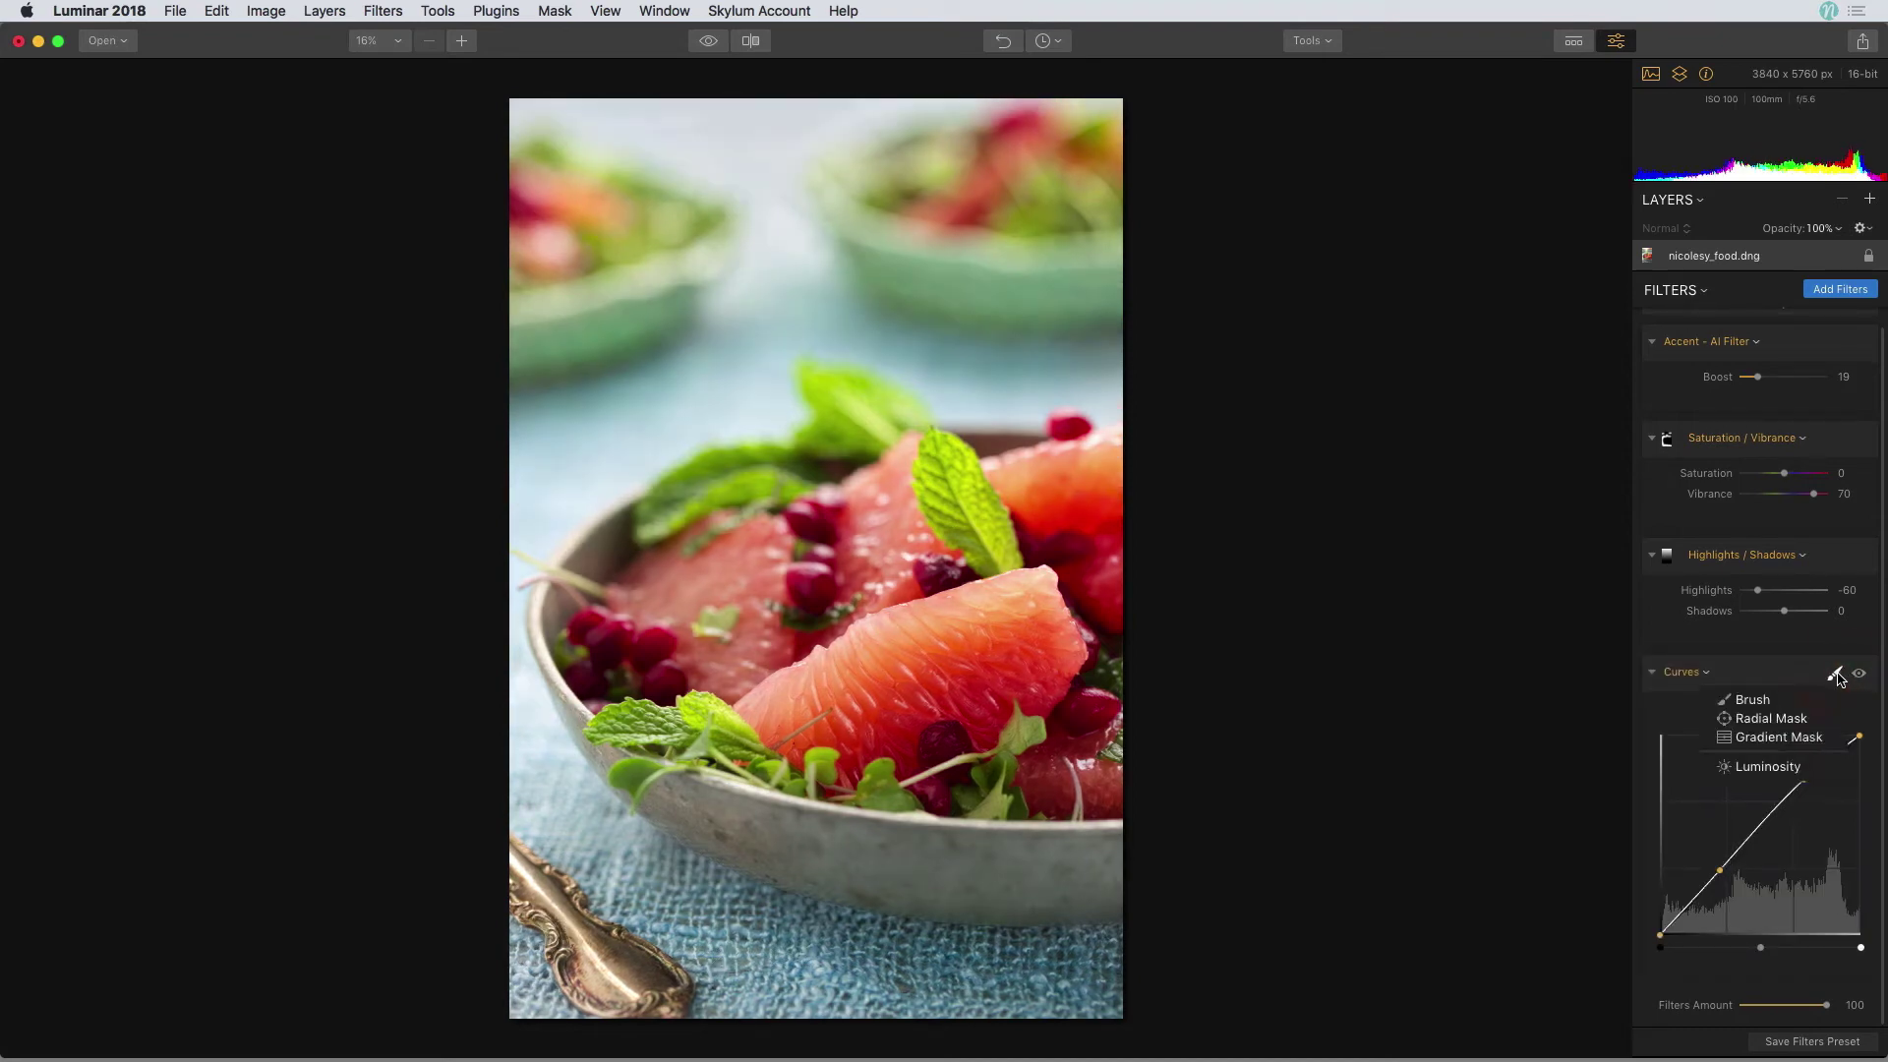
# Draw an elliptical radial mask fitted around the grapefruit bowl and check its coverage
pyautogui.click(1809, 719)
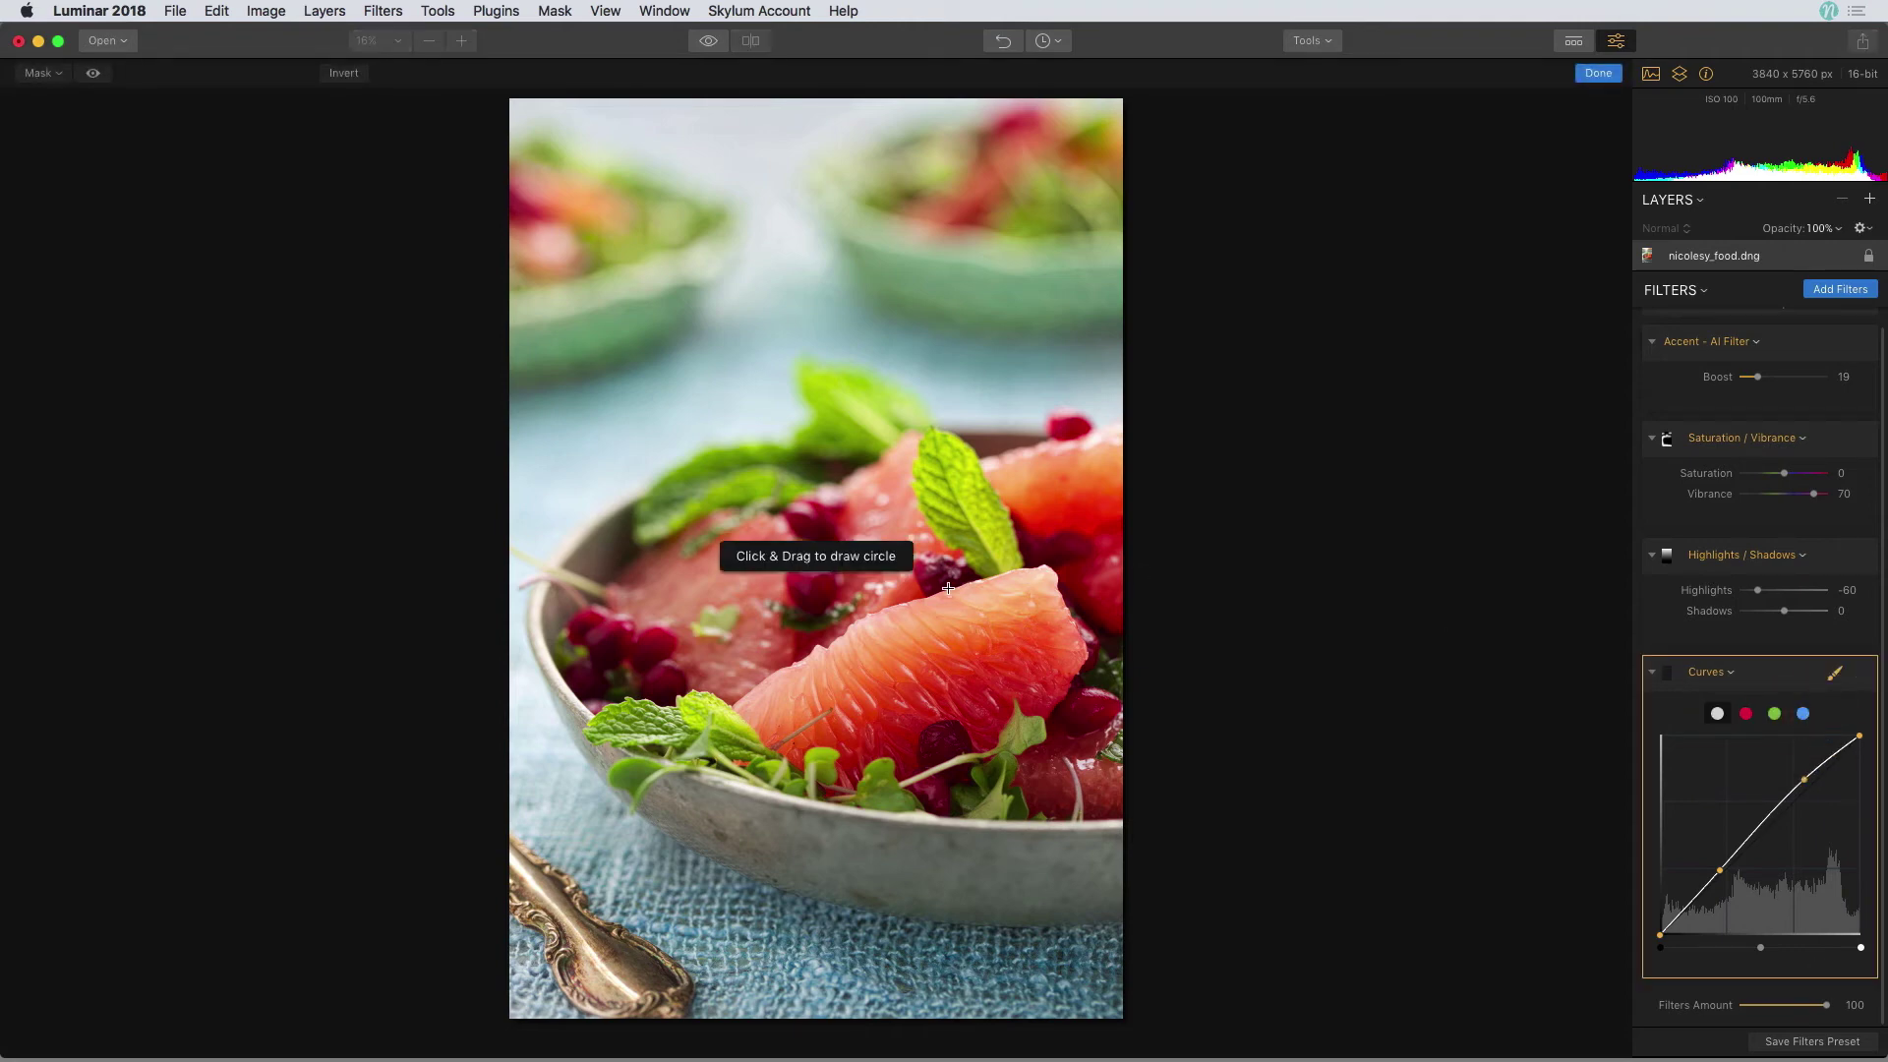
pyautogui.moveTo(928, 598); pyautogui.dragTo(1133, 625)
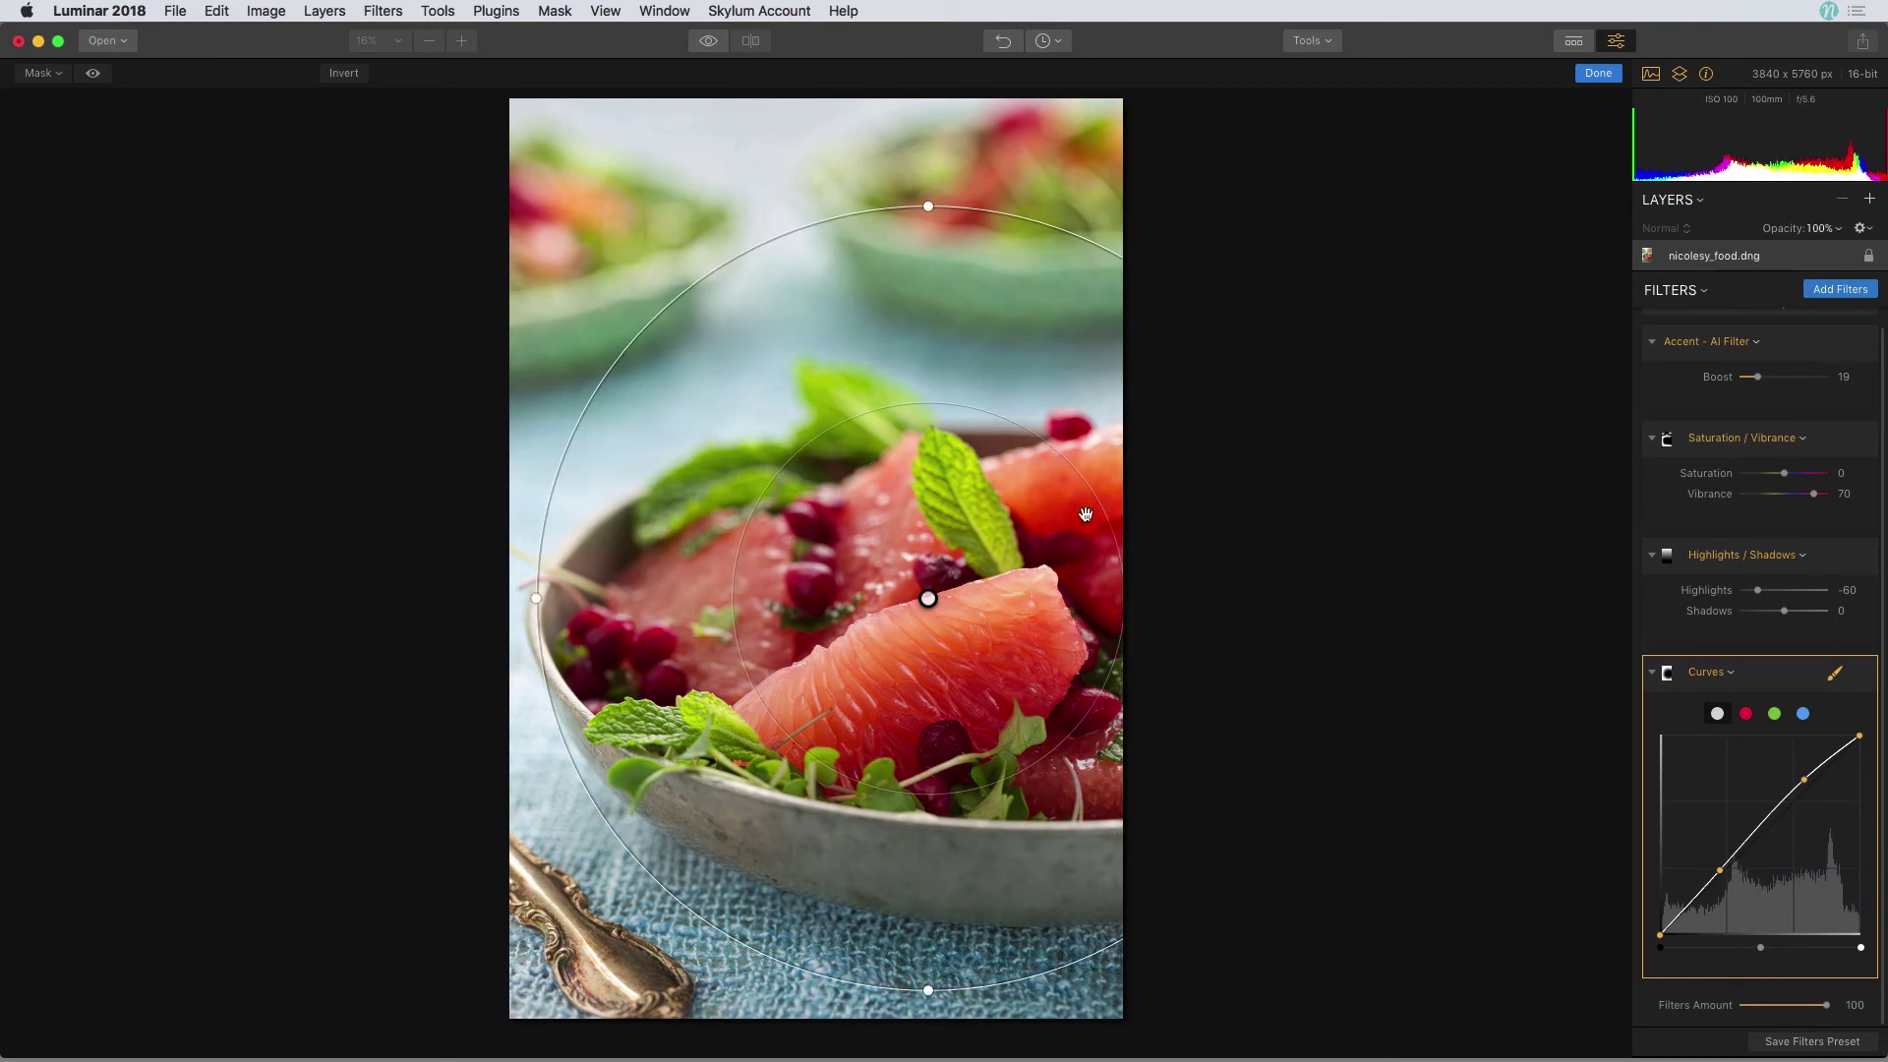
pyautogui.moveTo(928, 206); pyautogui.dragTo(889, 369)
pyautogui.moveTo(535, 598); pyautogui.dragTo(462, 602)
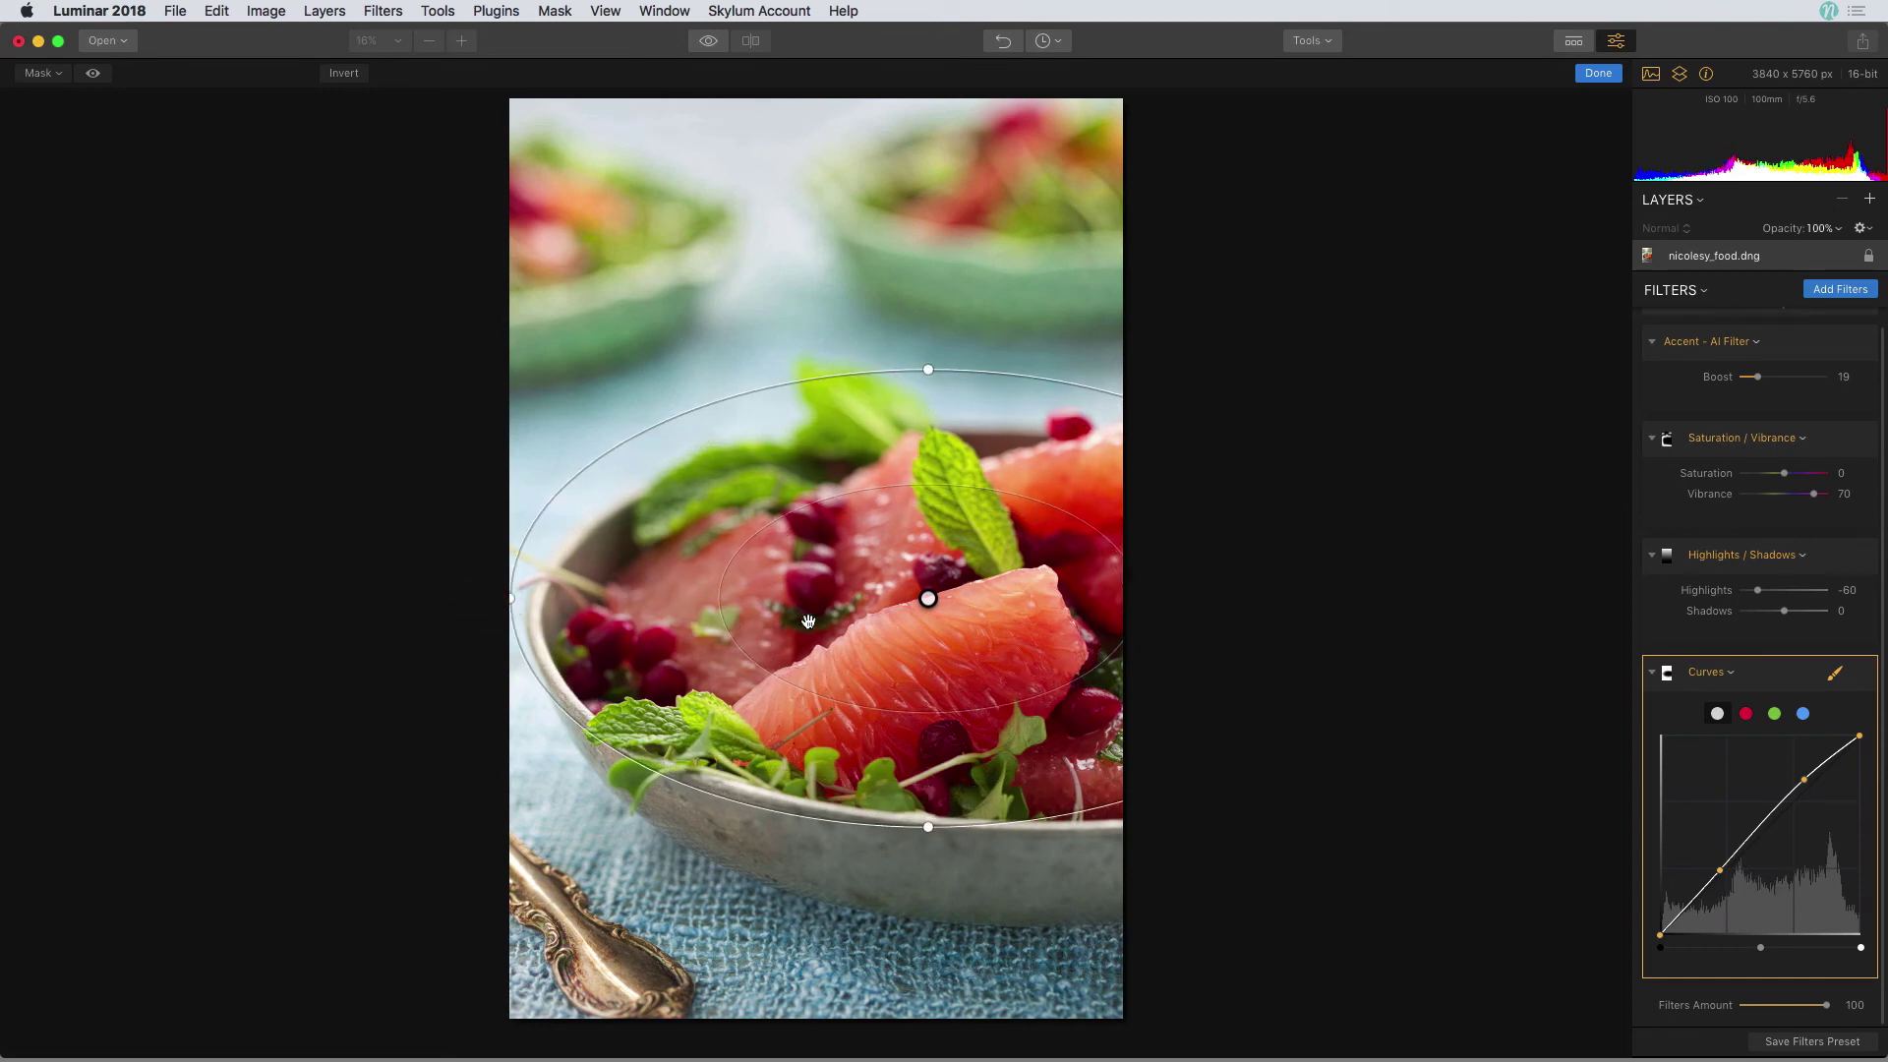
pyautogui.click(93, 75)
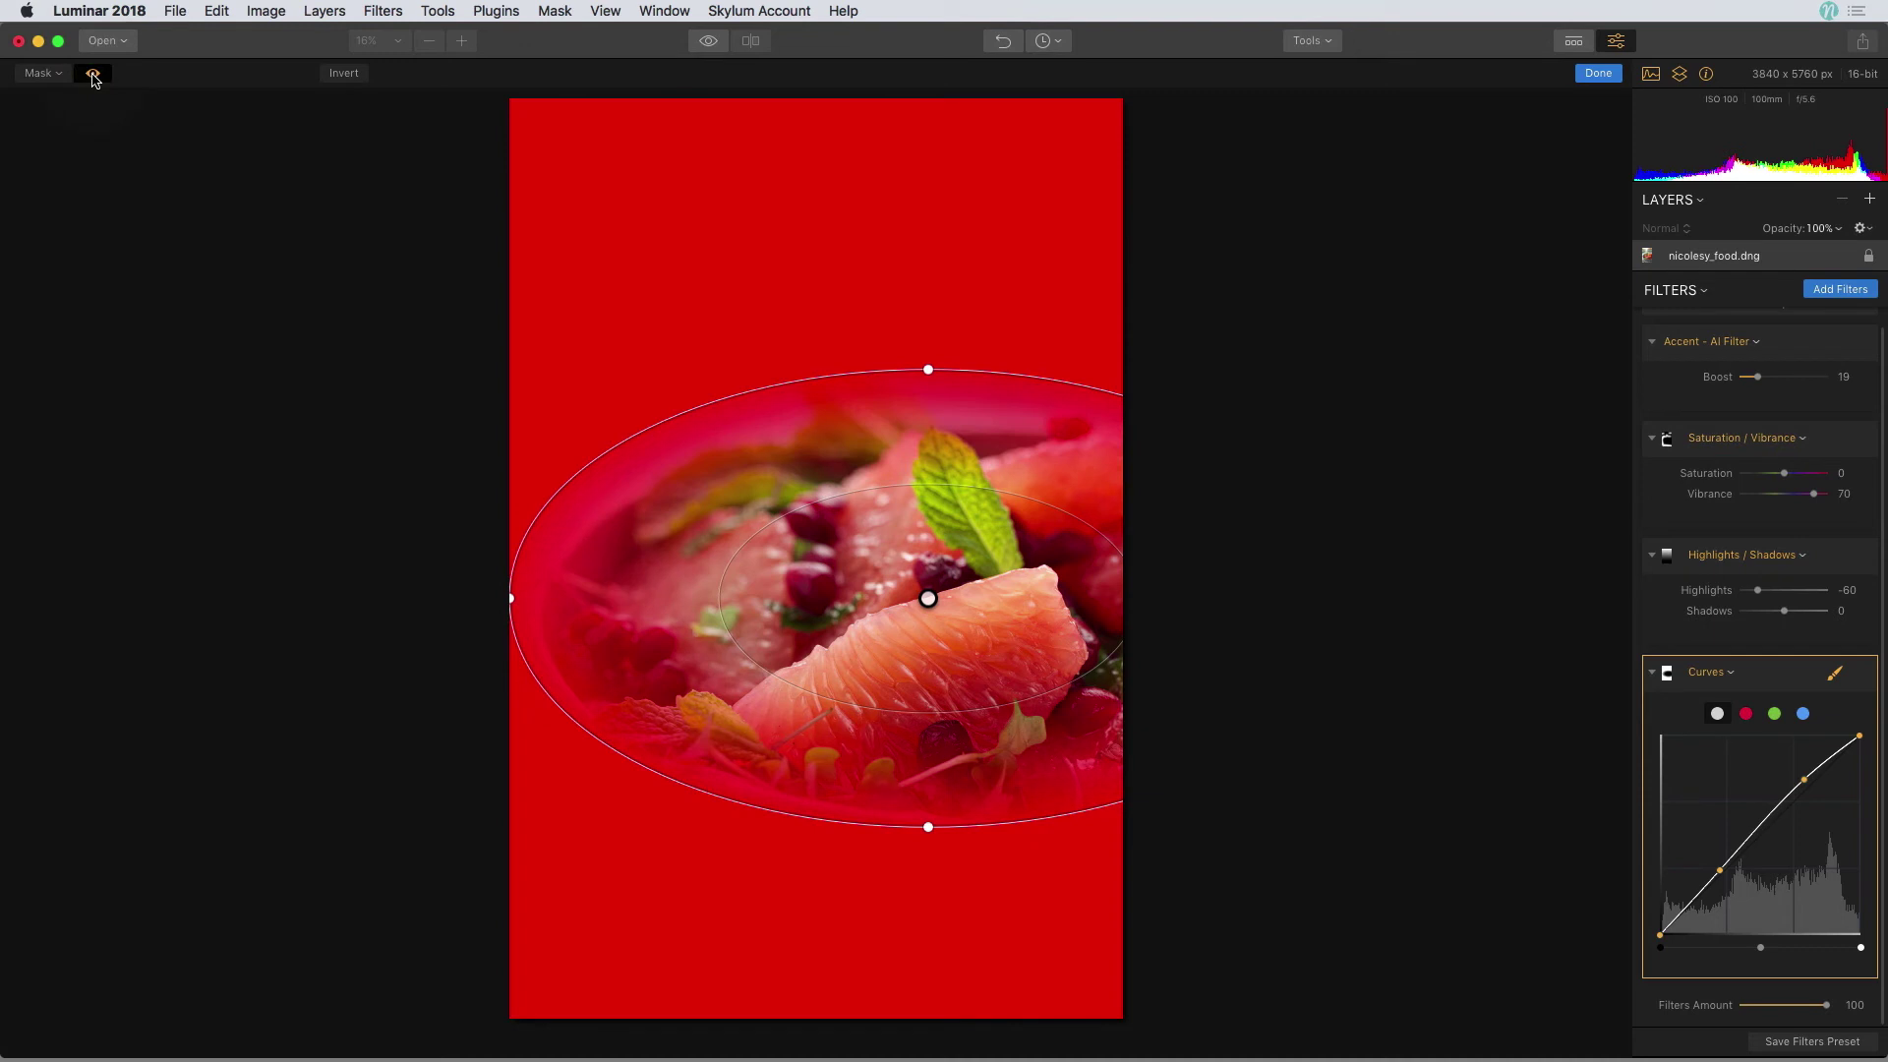
pyautogui.click(94, 75)
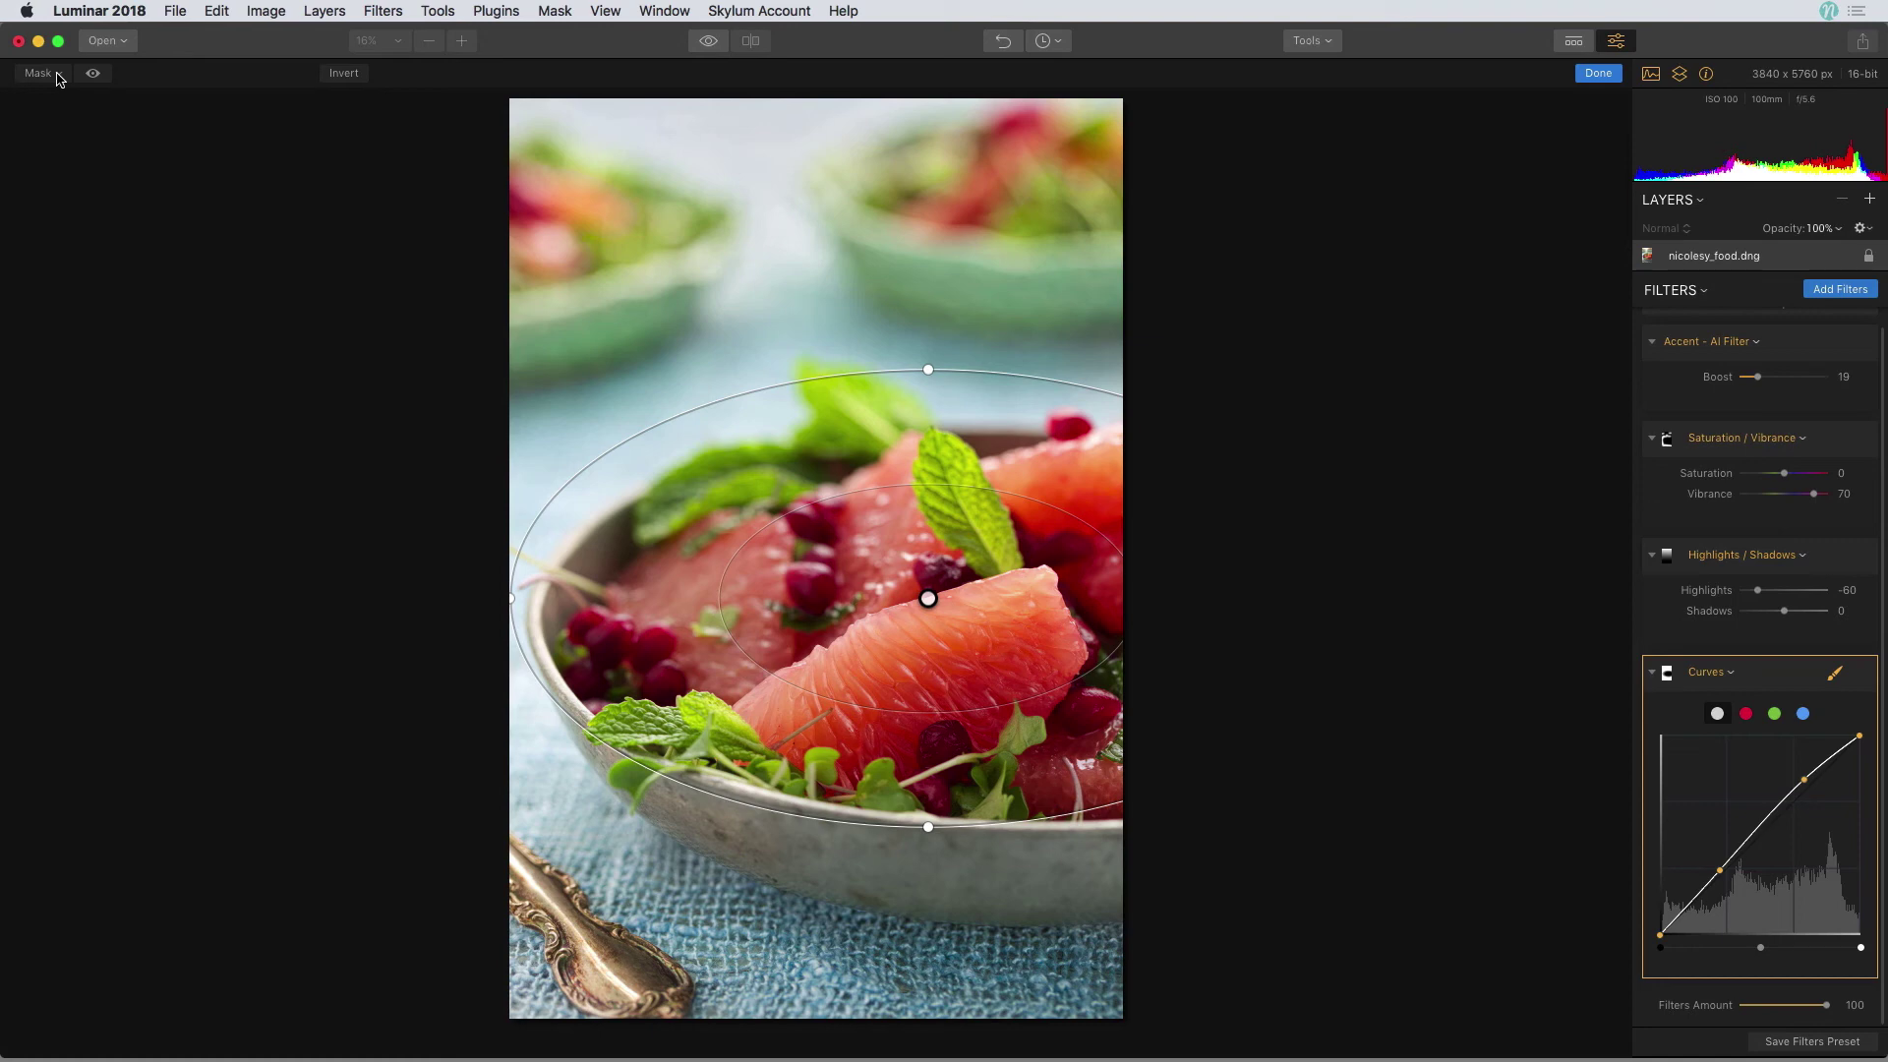
# Invert the radial mask so Curves affects the bowl, and finish mask editing
pyautogui.click(39, 74)
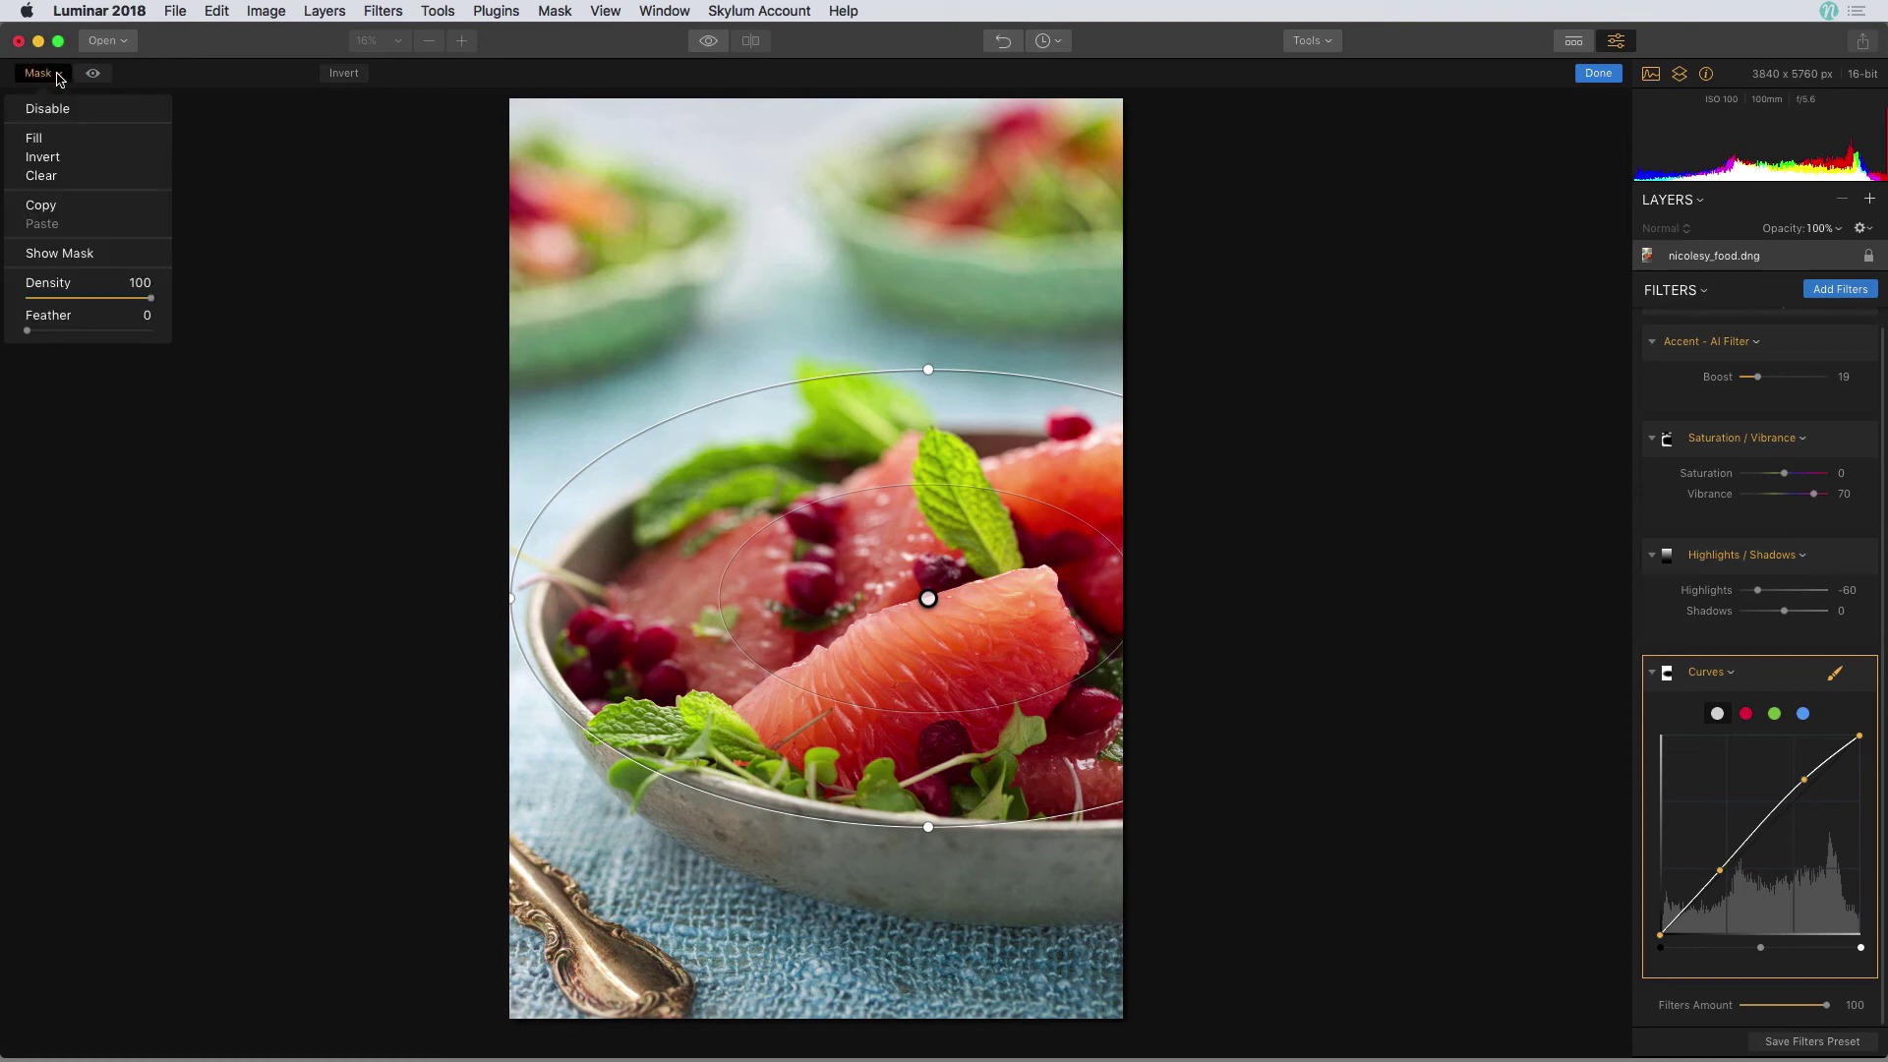
pyautogui.click(83, 167)
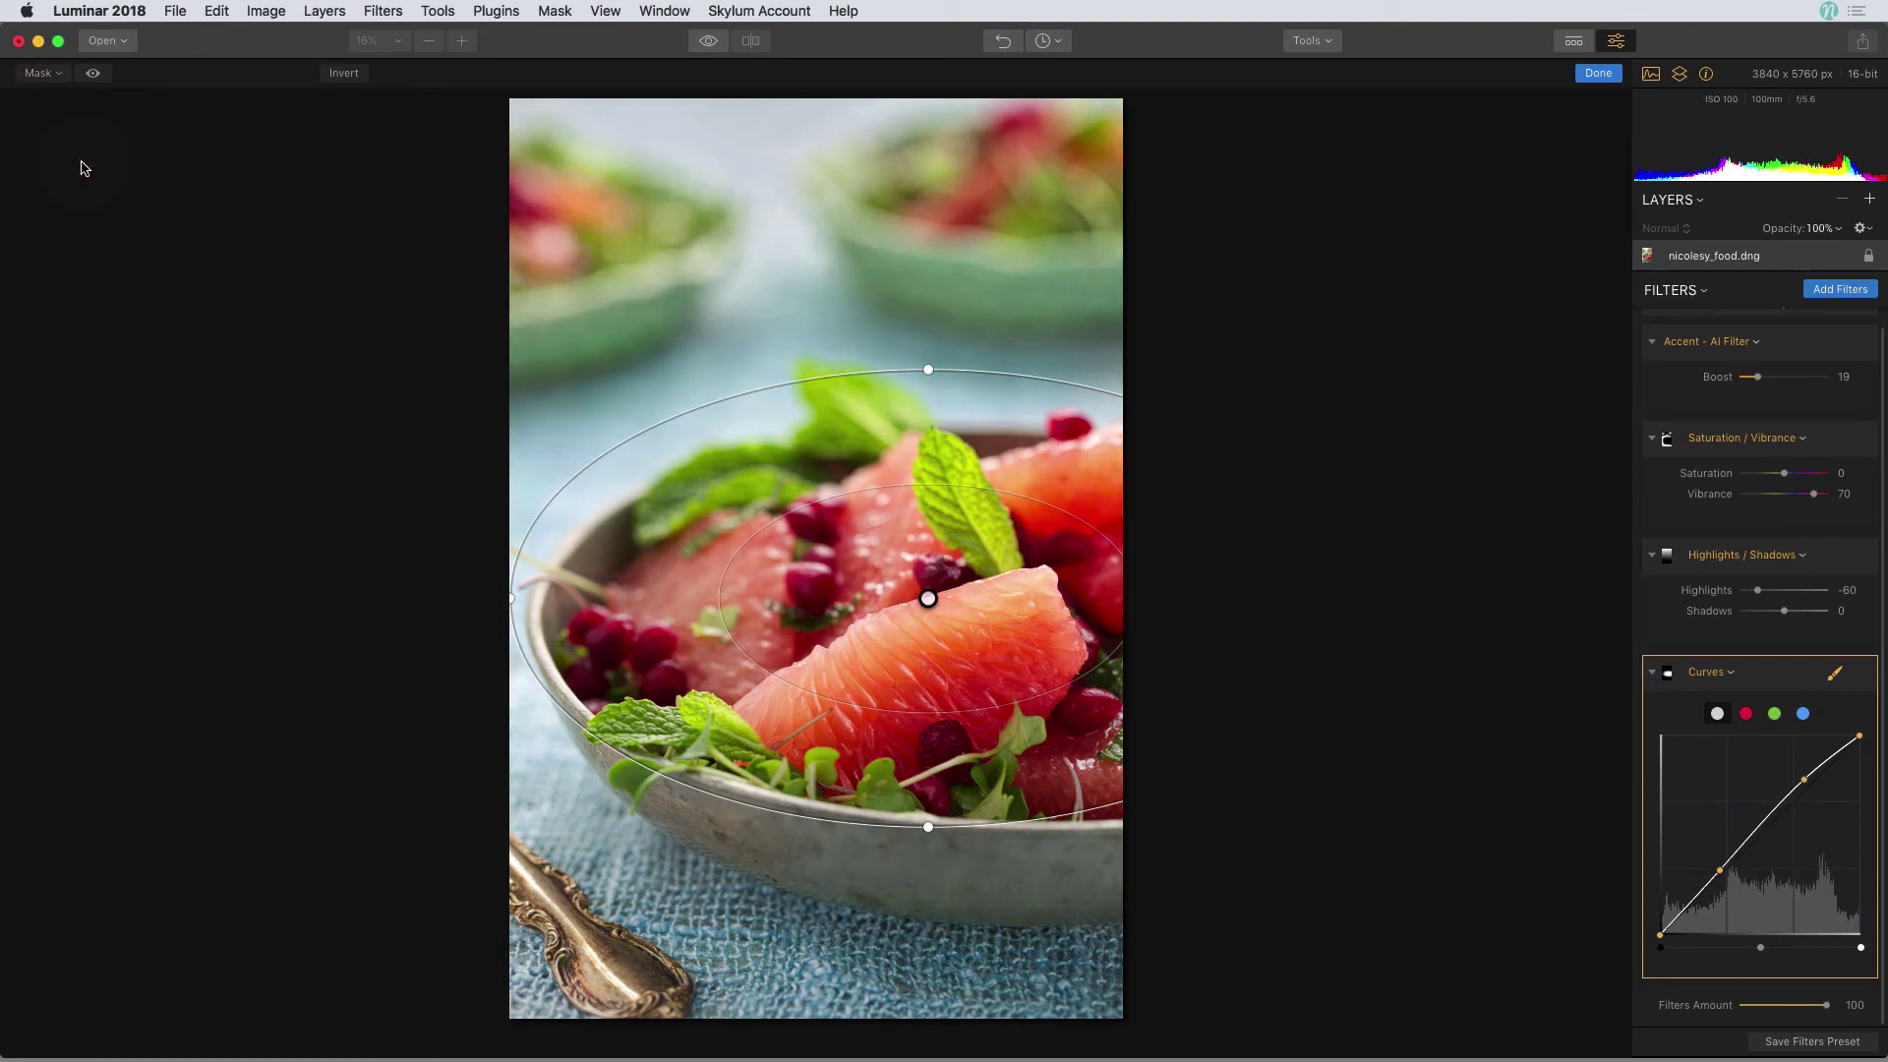
pyautogui.click(1598, 75)
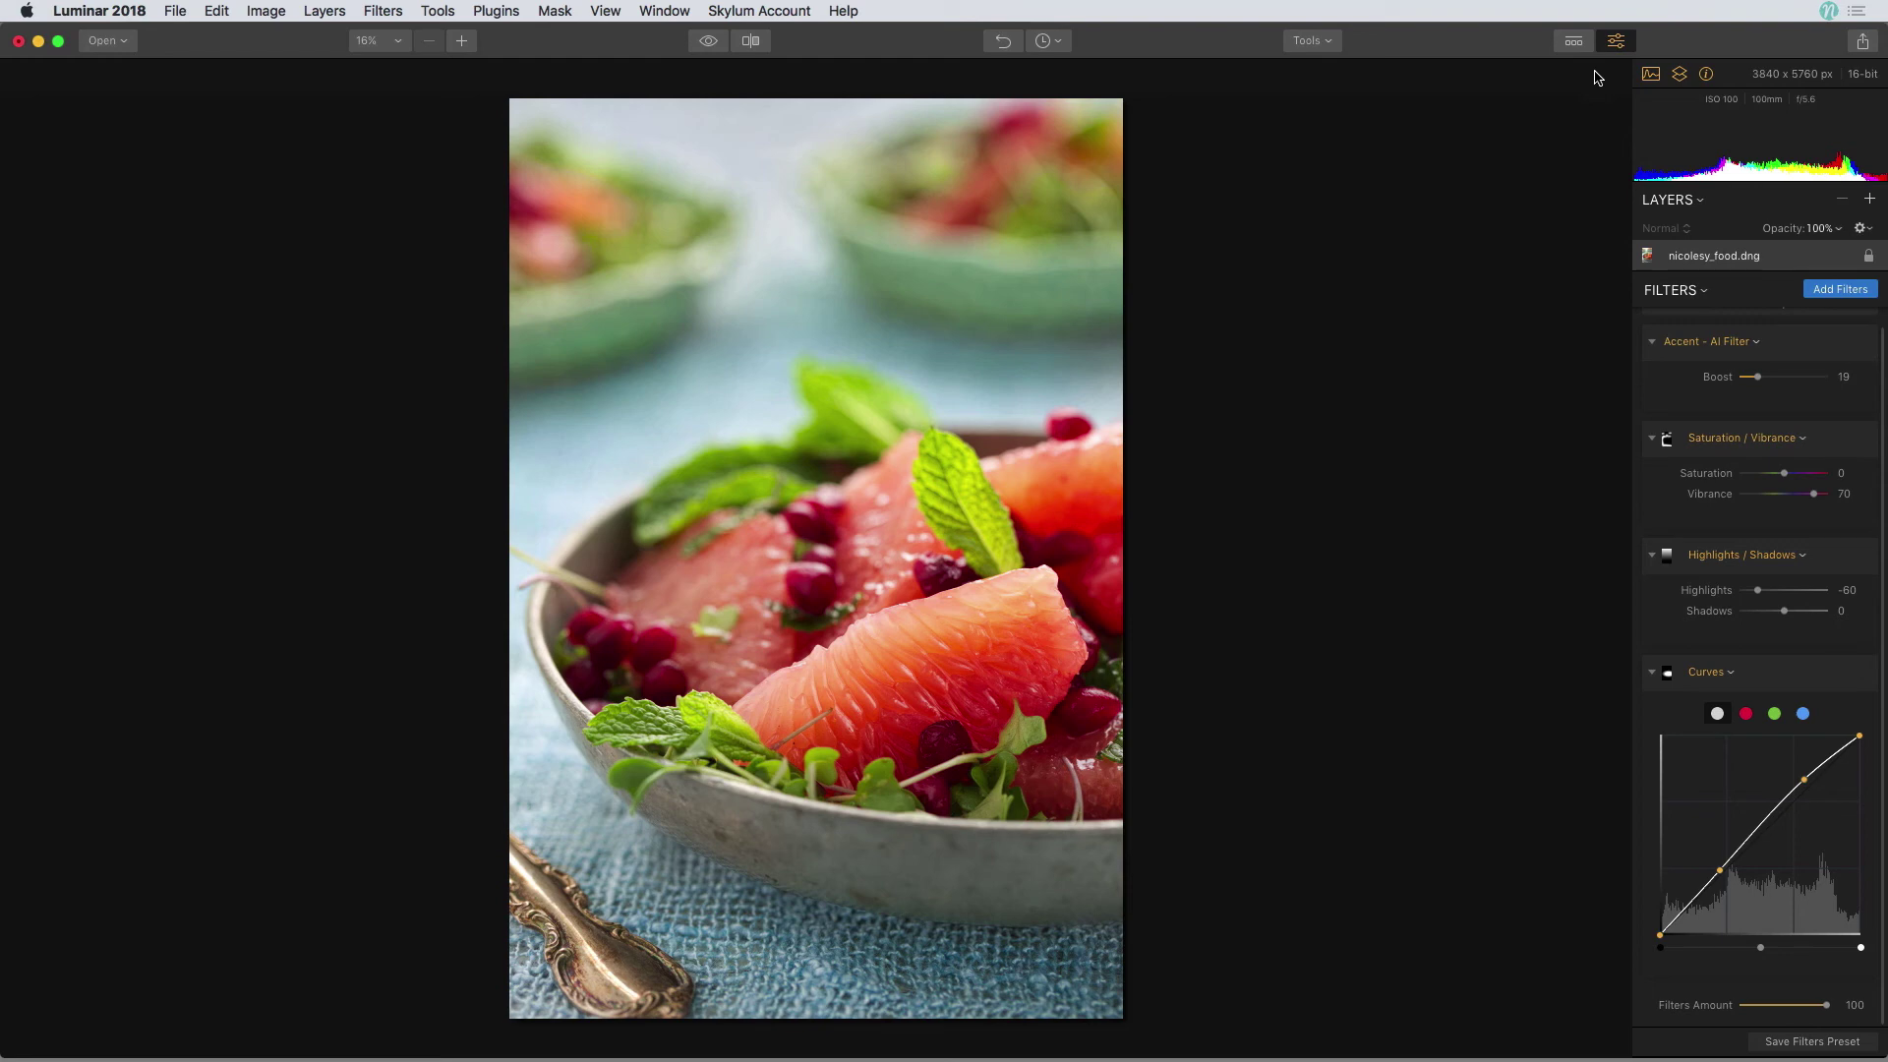
# Add an Orton Effect filter from the Creative section with Amount set to 14
pyautogui.click(1839, 291)
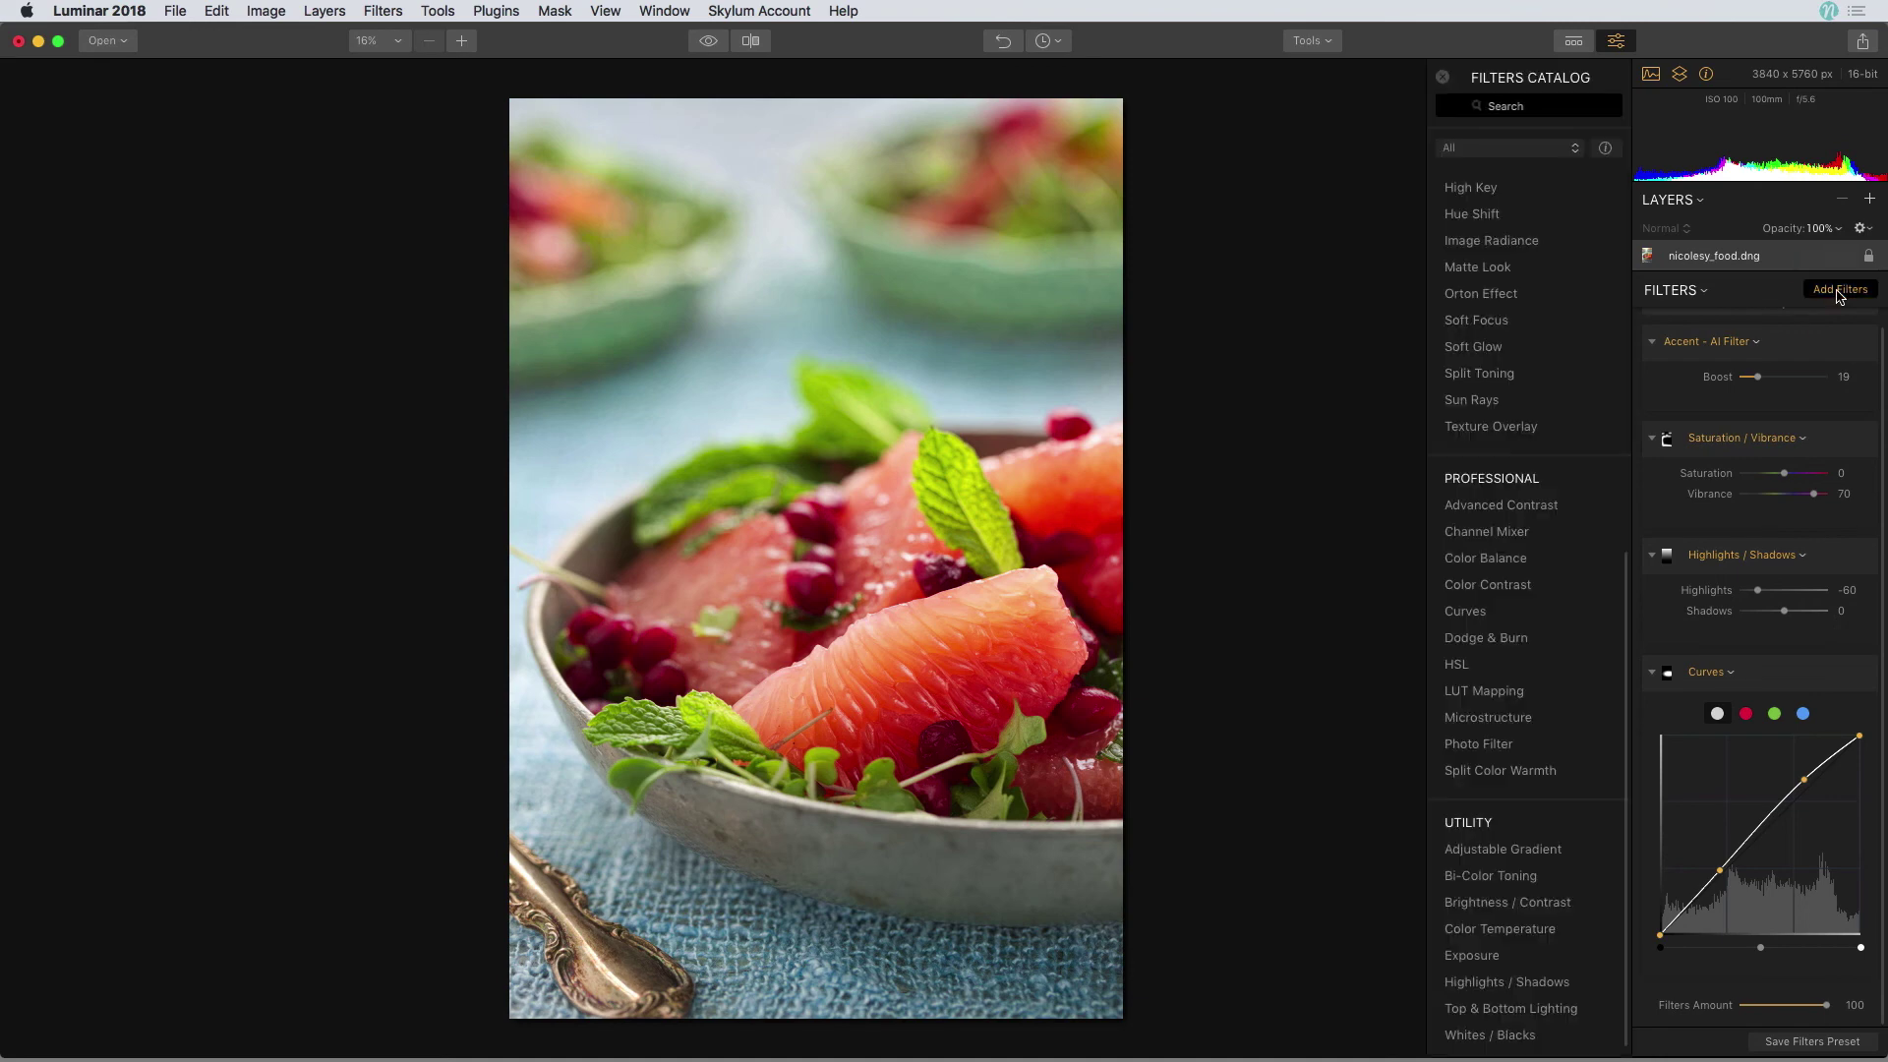
pyautogui.scroll(5, 1534, 464)
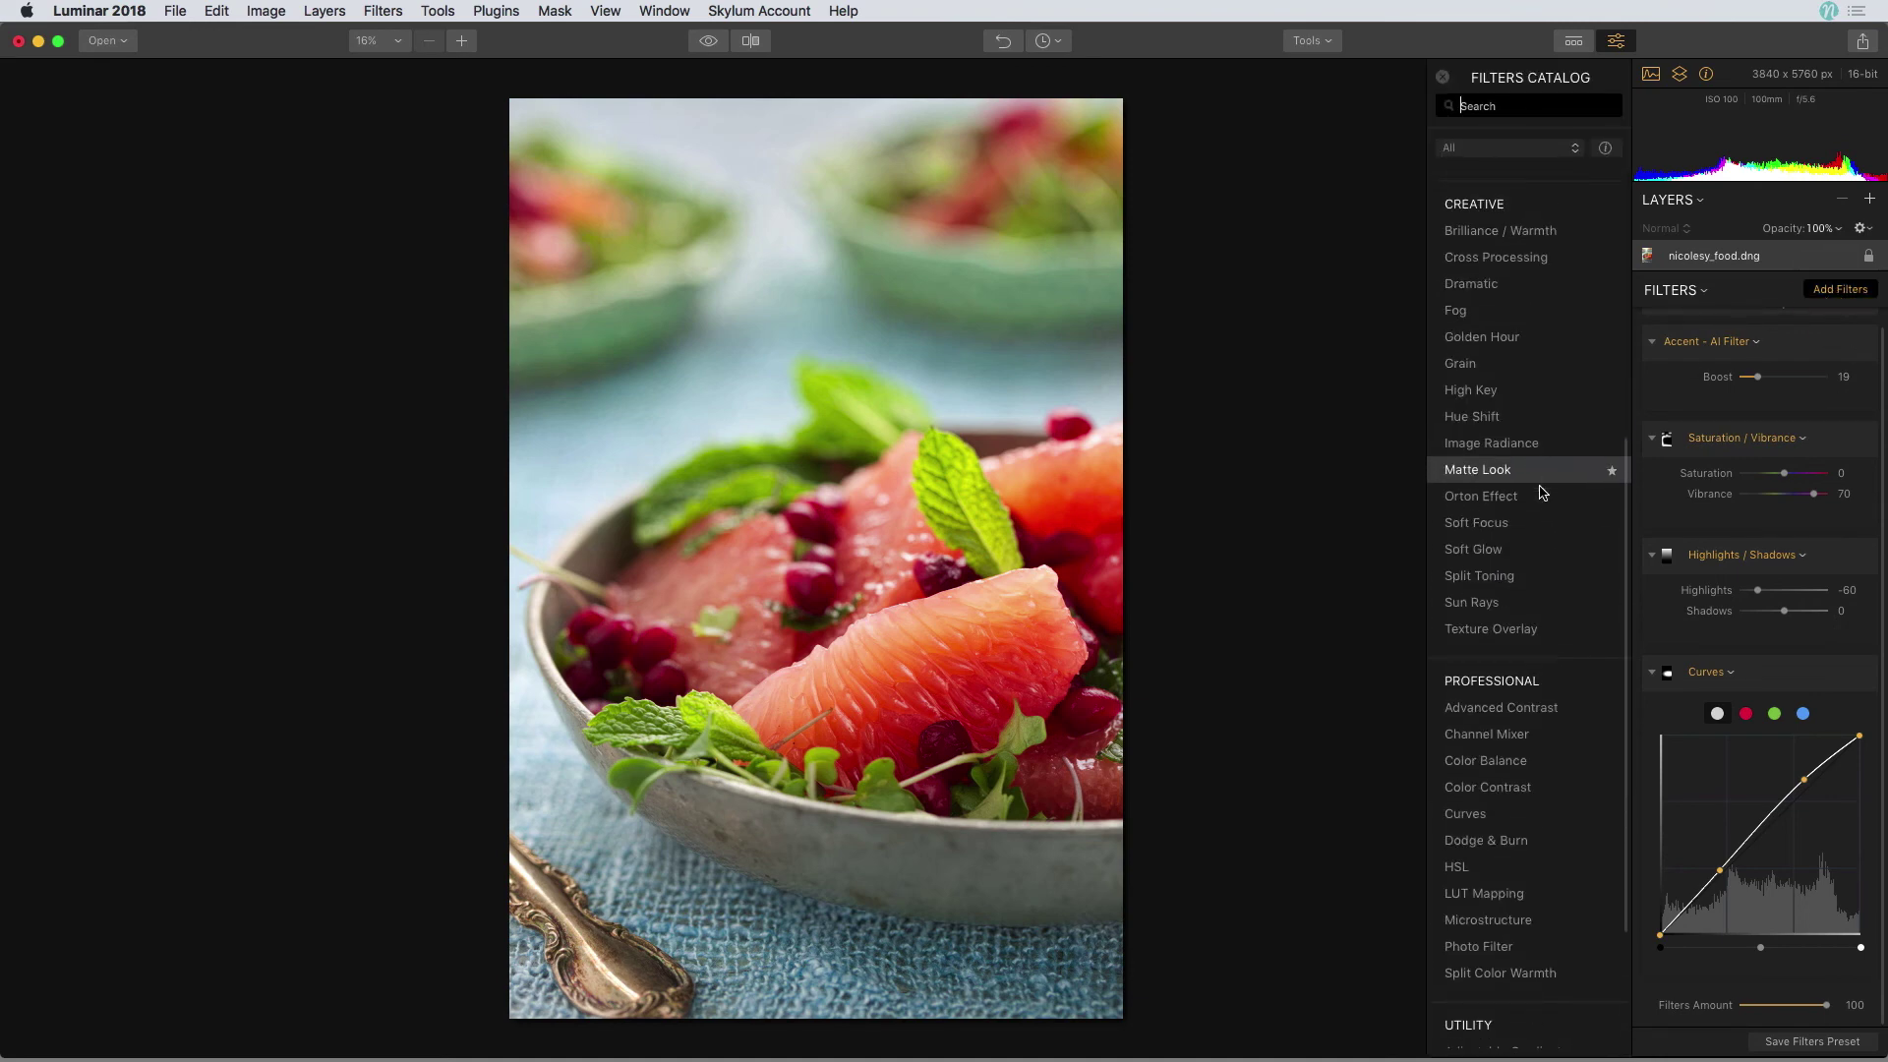
pyautogui.click(1541, 497)
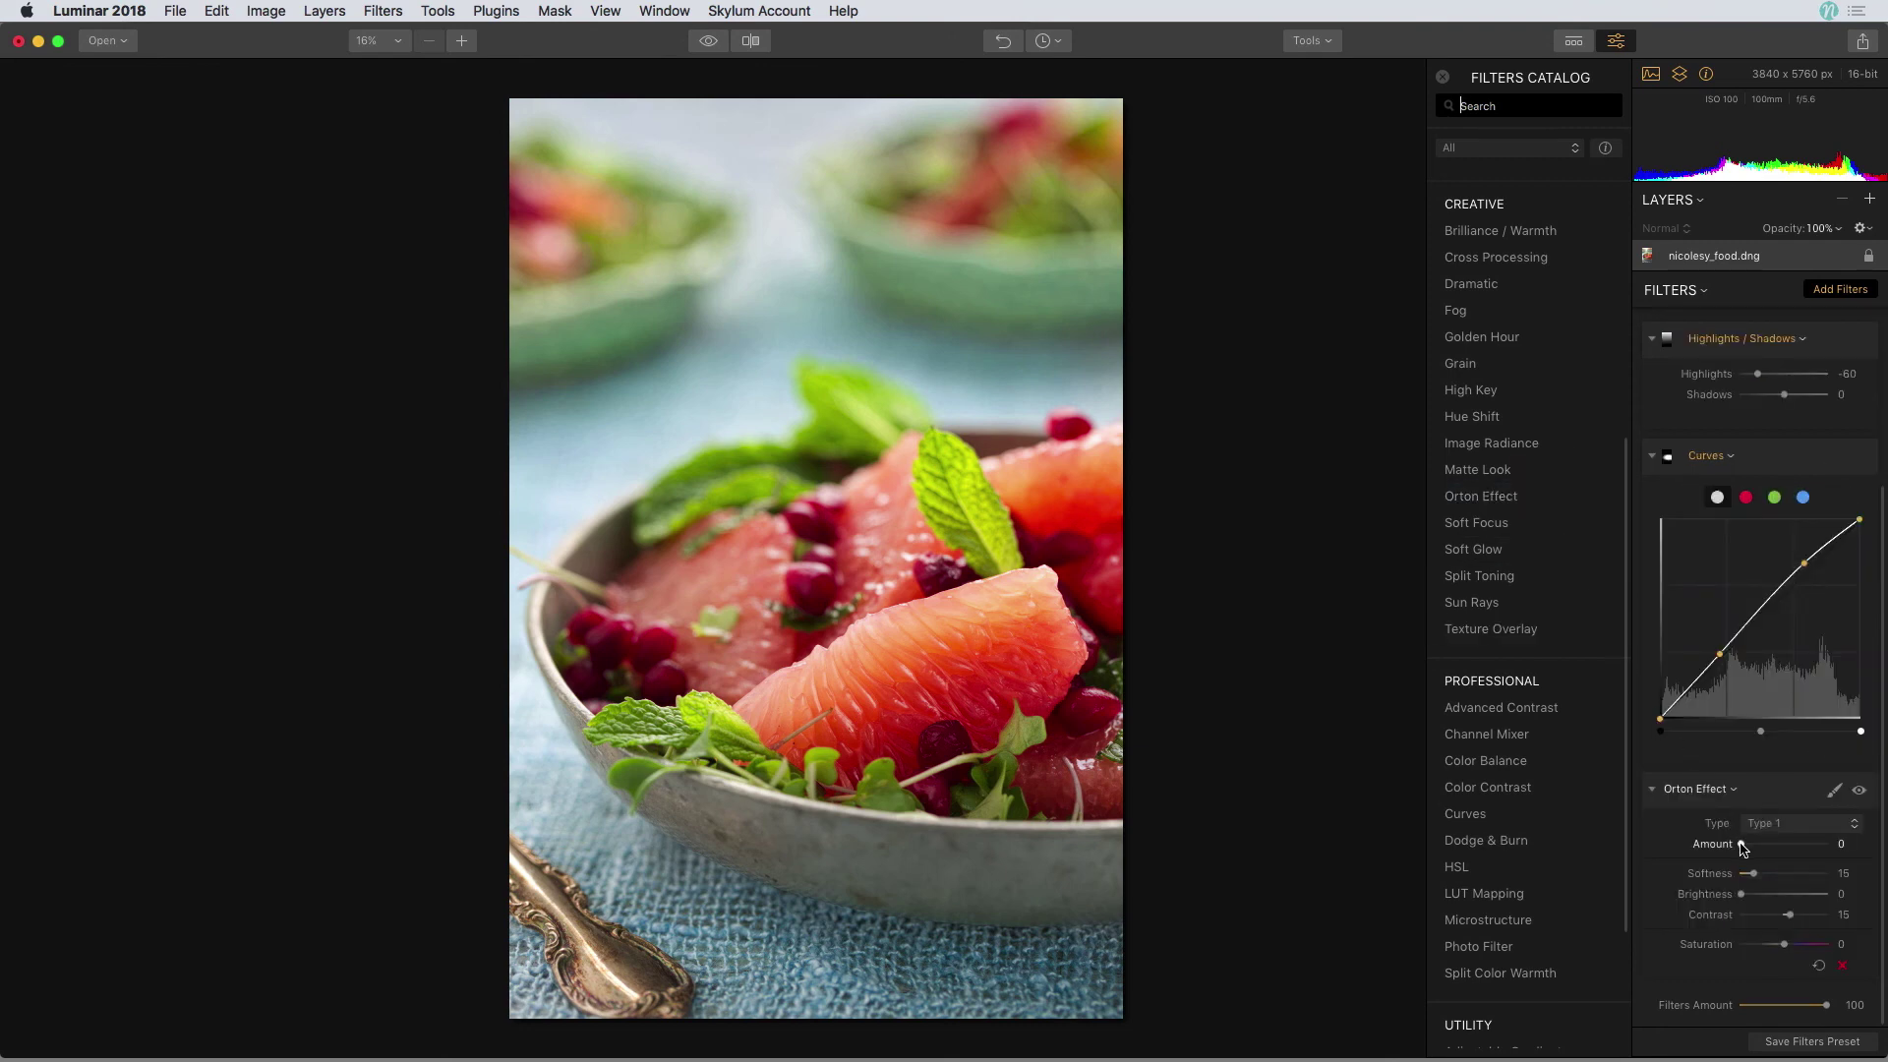
pyautogui.moveTo(1742, 848); pyautogui.dragTo(1758, 851)
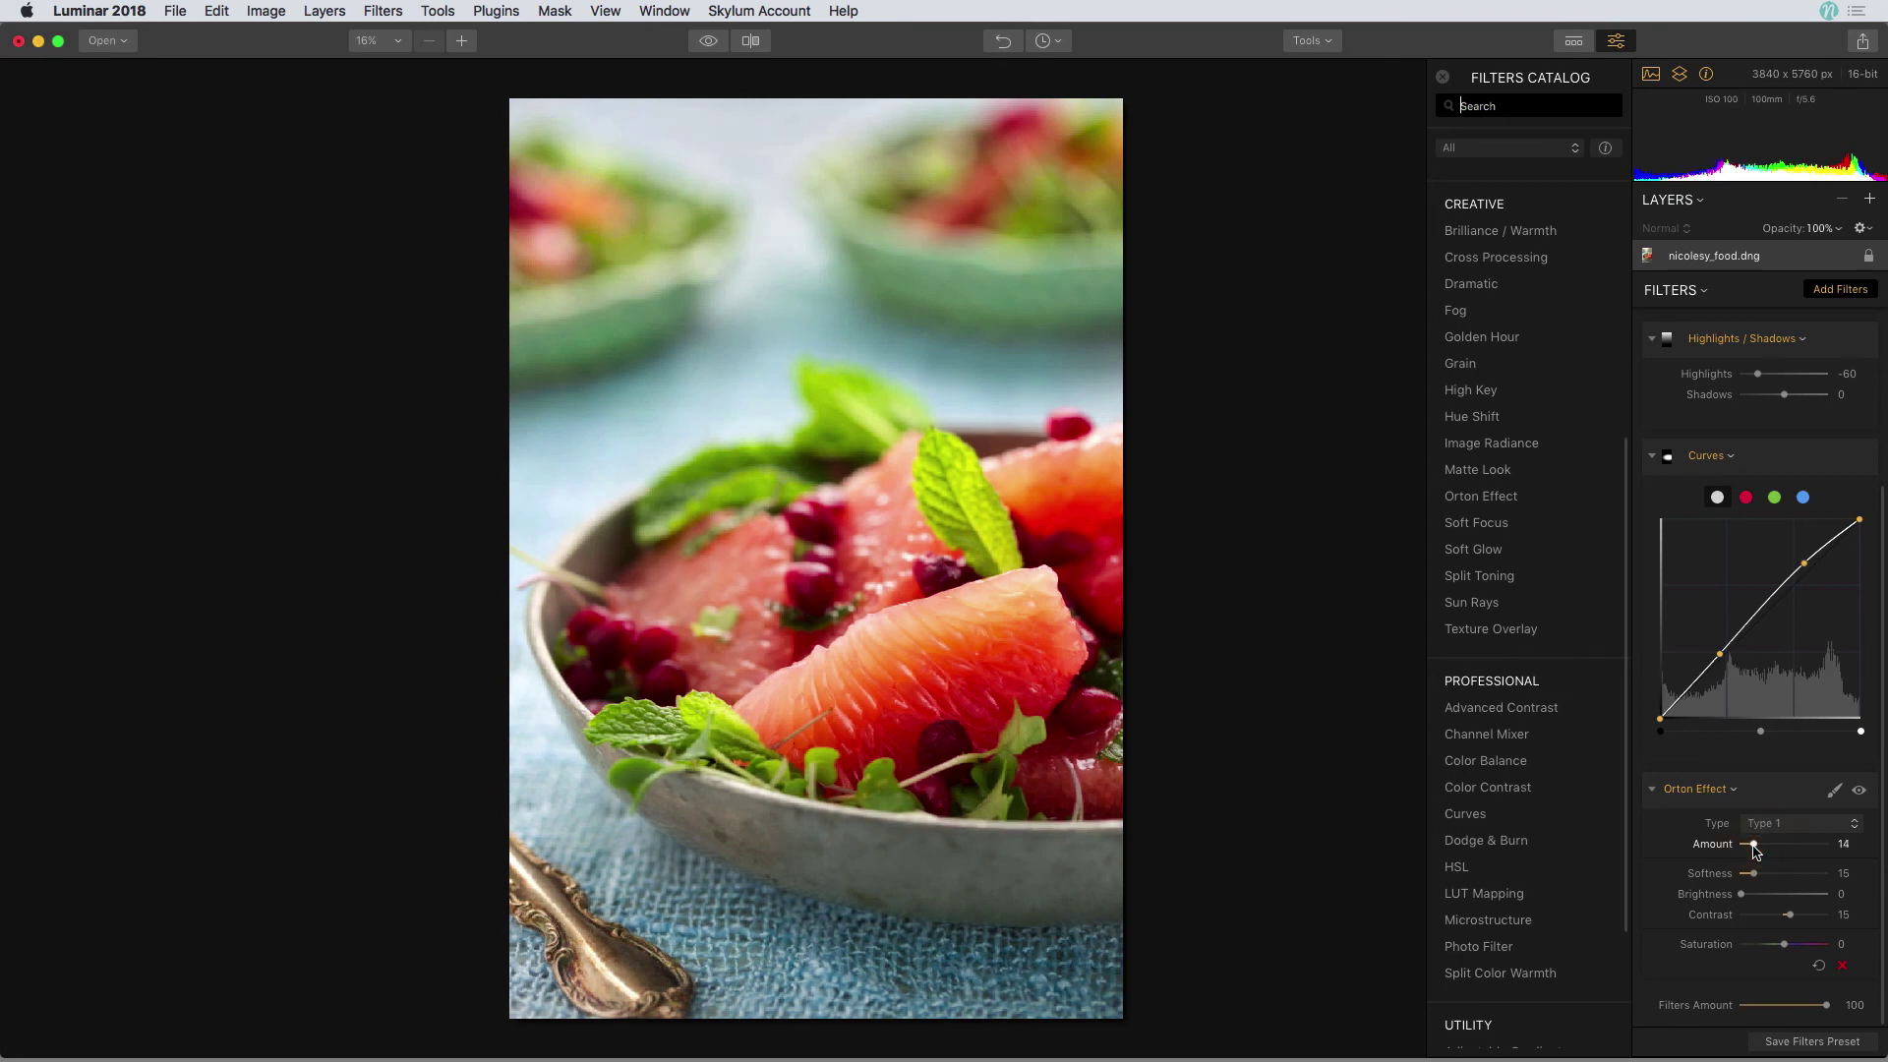